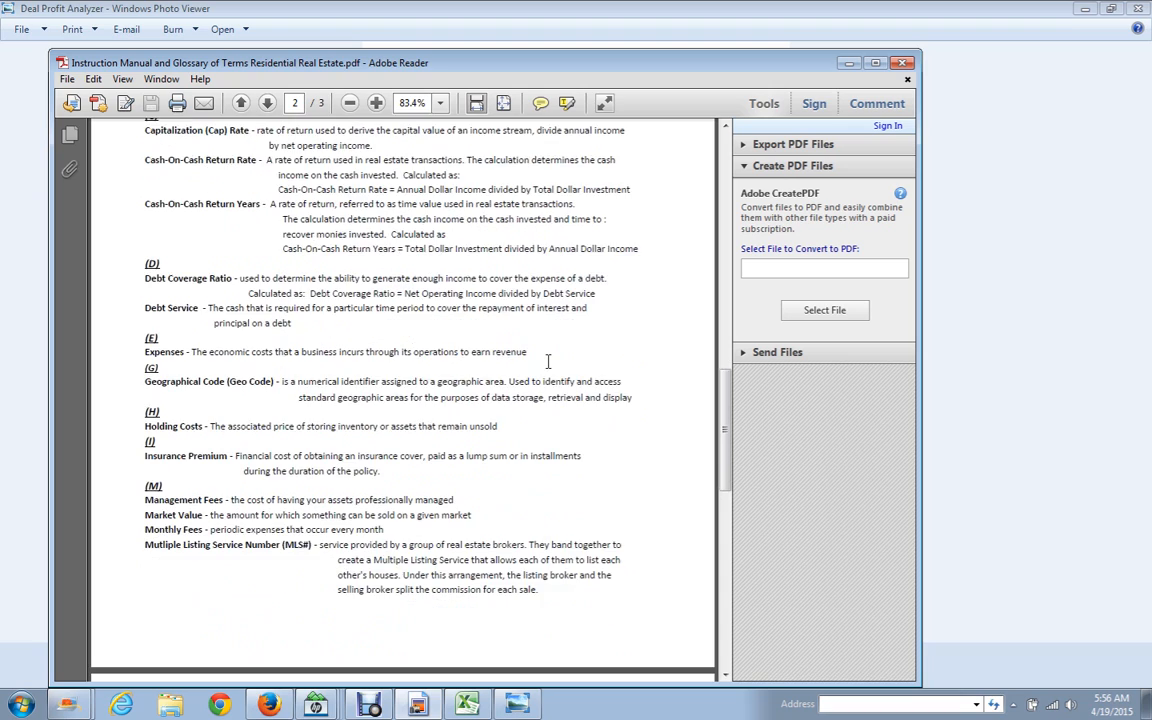
Read the rest of the glossary of terms in the instruction manual PDF and minimize the document
scroll(548, 362, down, 4)
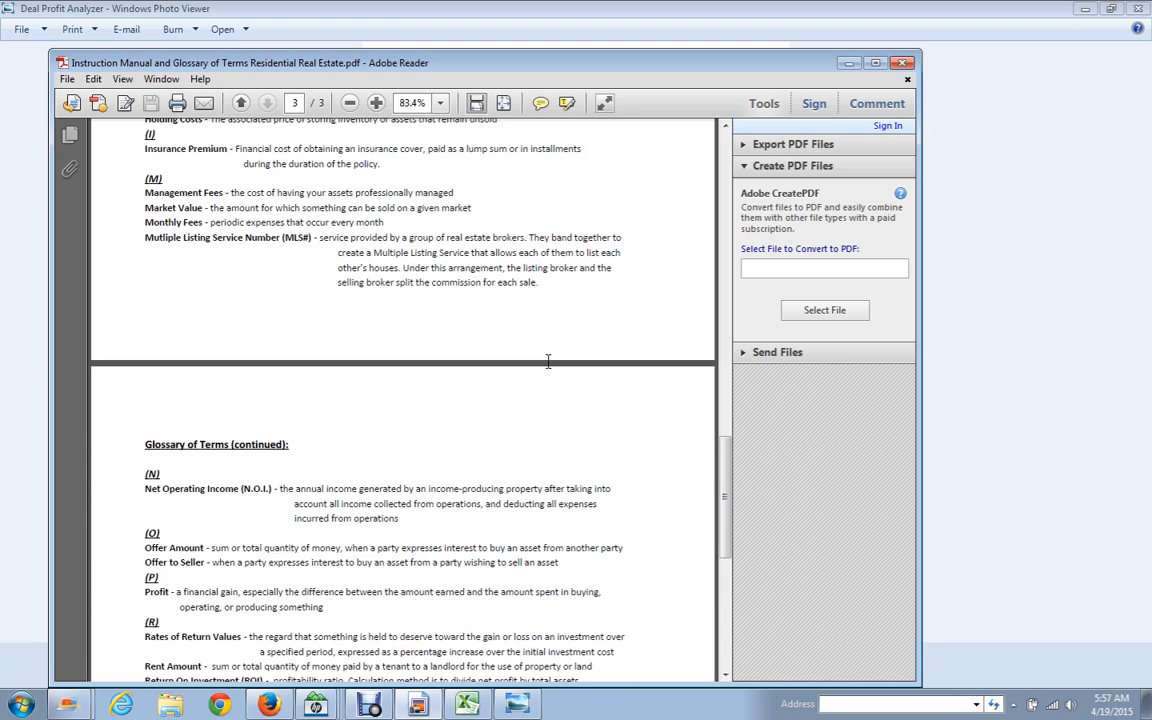
scroll(548, 362, down, 3)
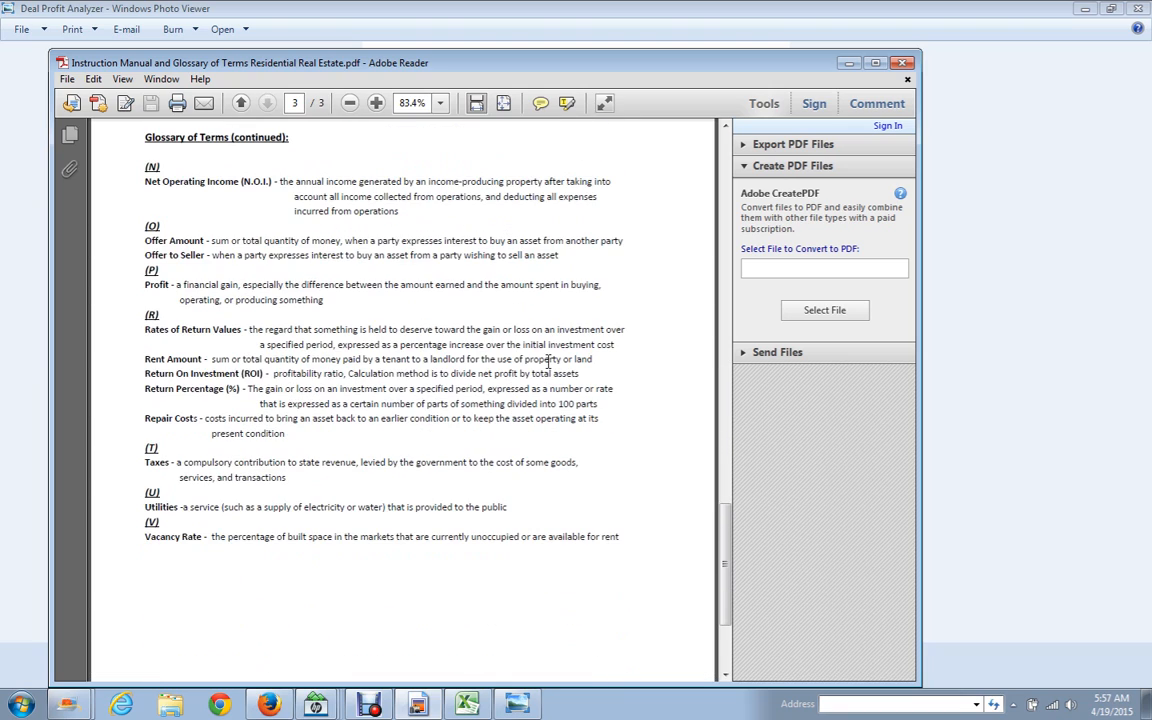
click(847, 64)
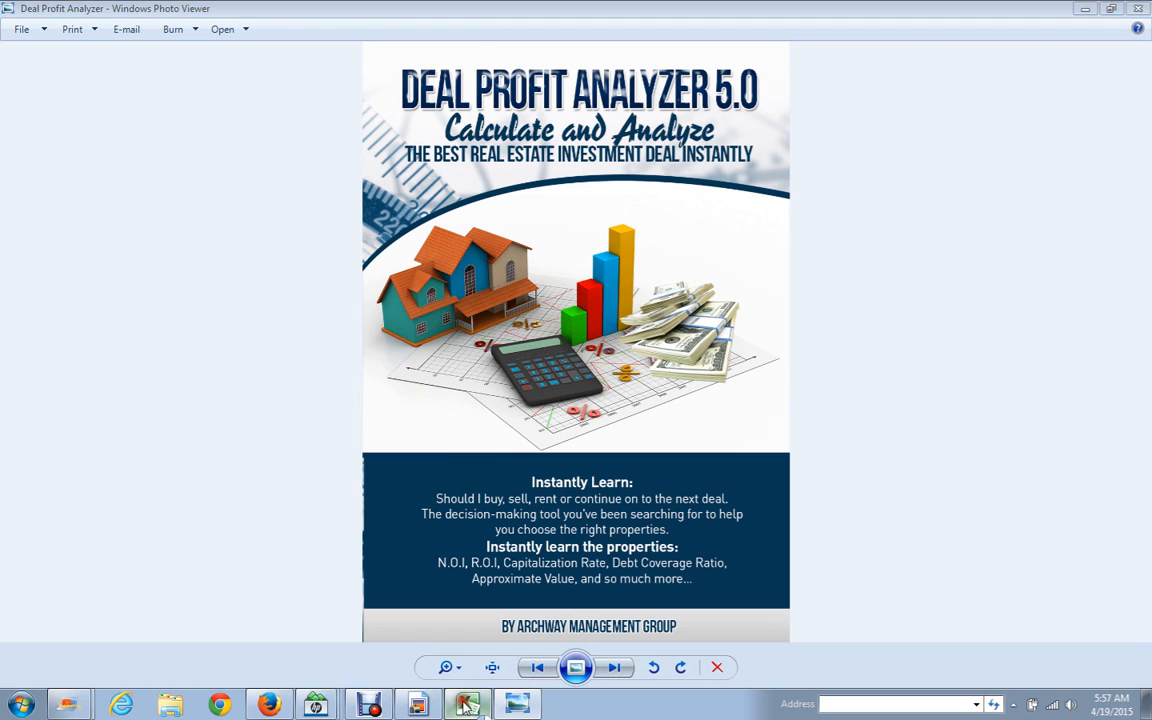
Switch to the Deal Profit Analyzer 5.0 Residential workbook in Excel and enable editing
click(414, 702)
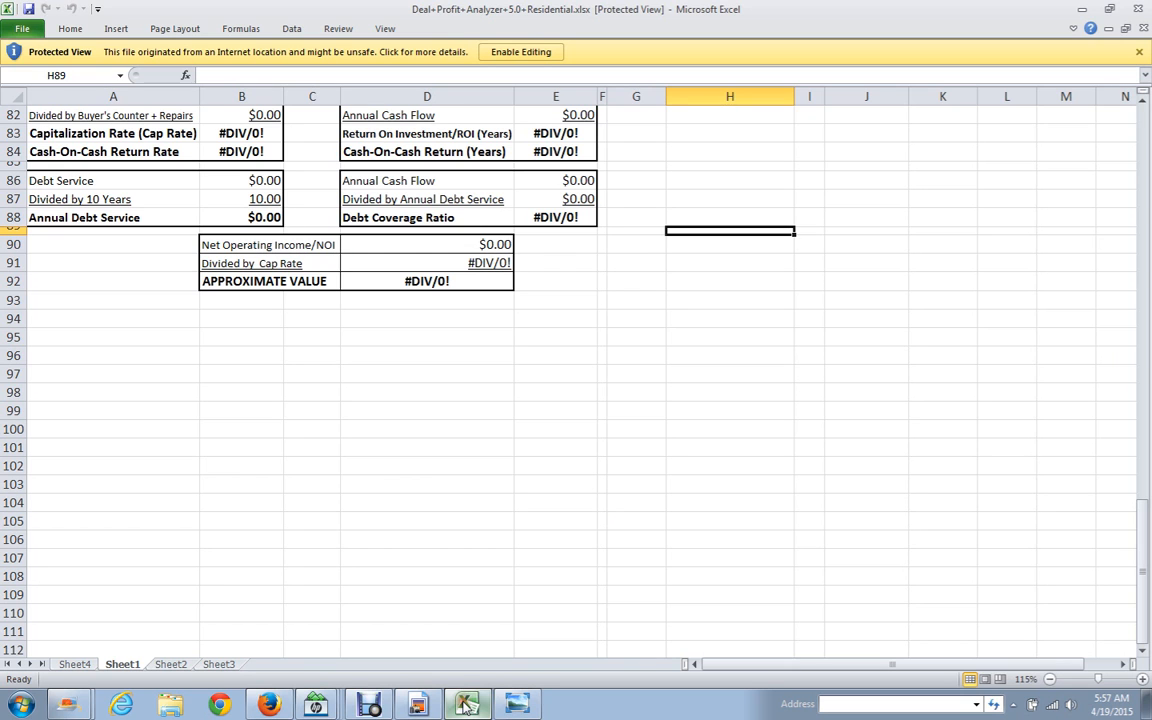
click(517, 52)
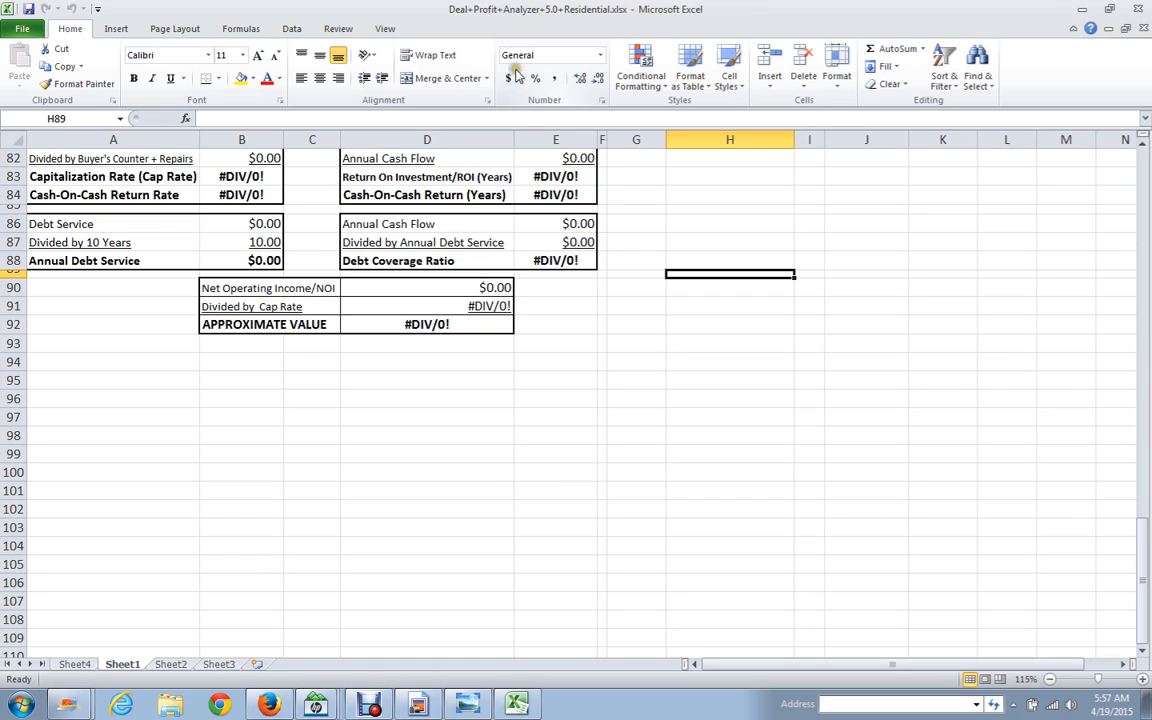
scroll(500, 172, up, 3)
scroll(500, 172, up, 20)
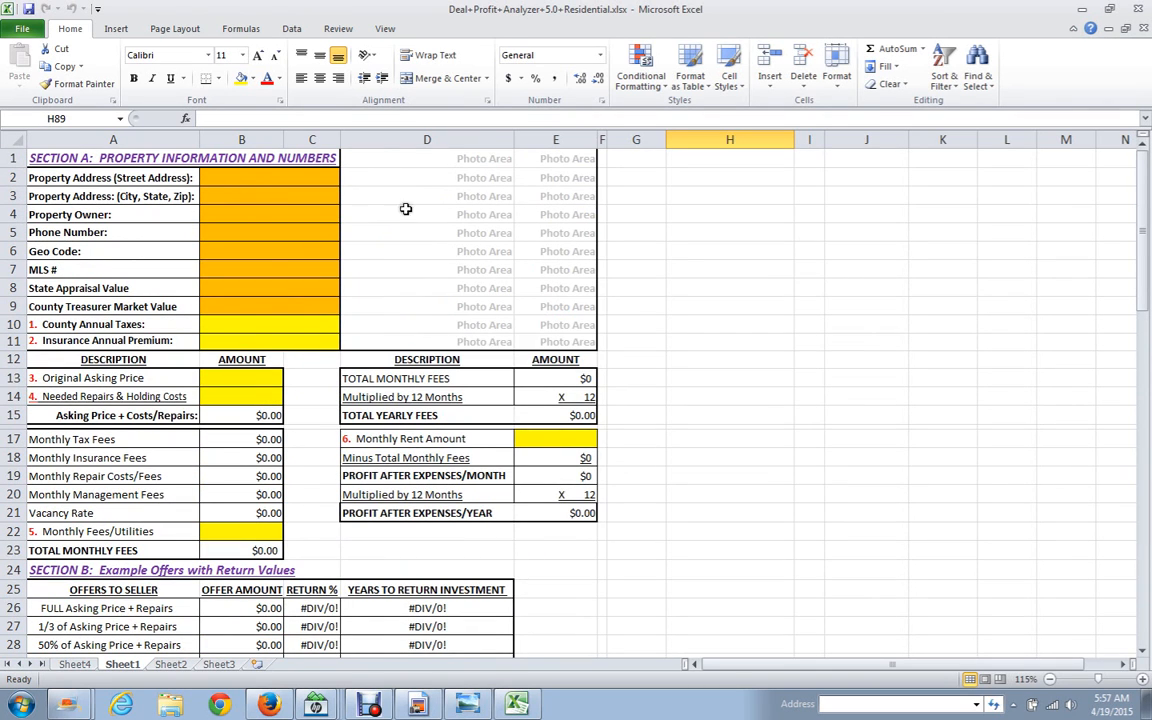
Enter 1685 as the county annual taxes and 650 as the insurance annual premium in Section A
click(211, 326)
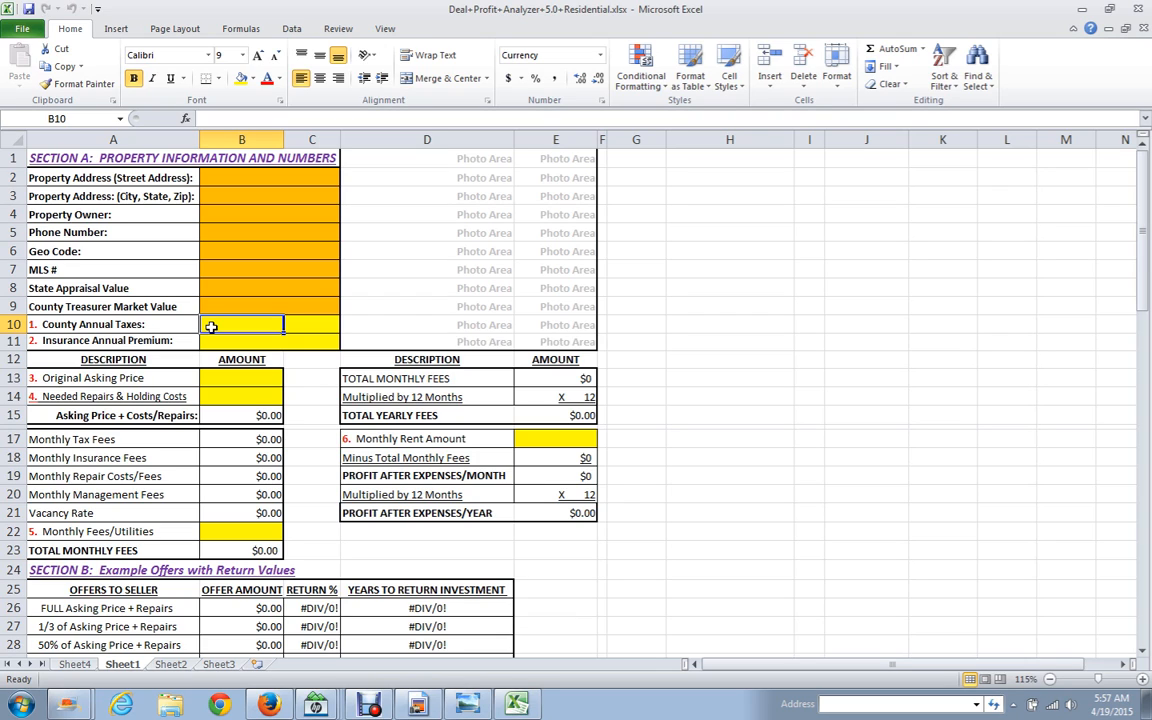
text(1)
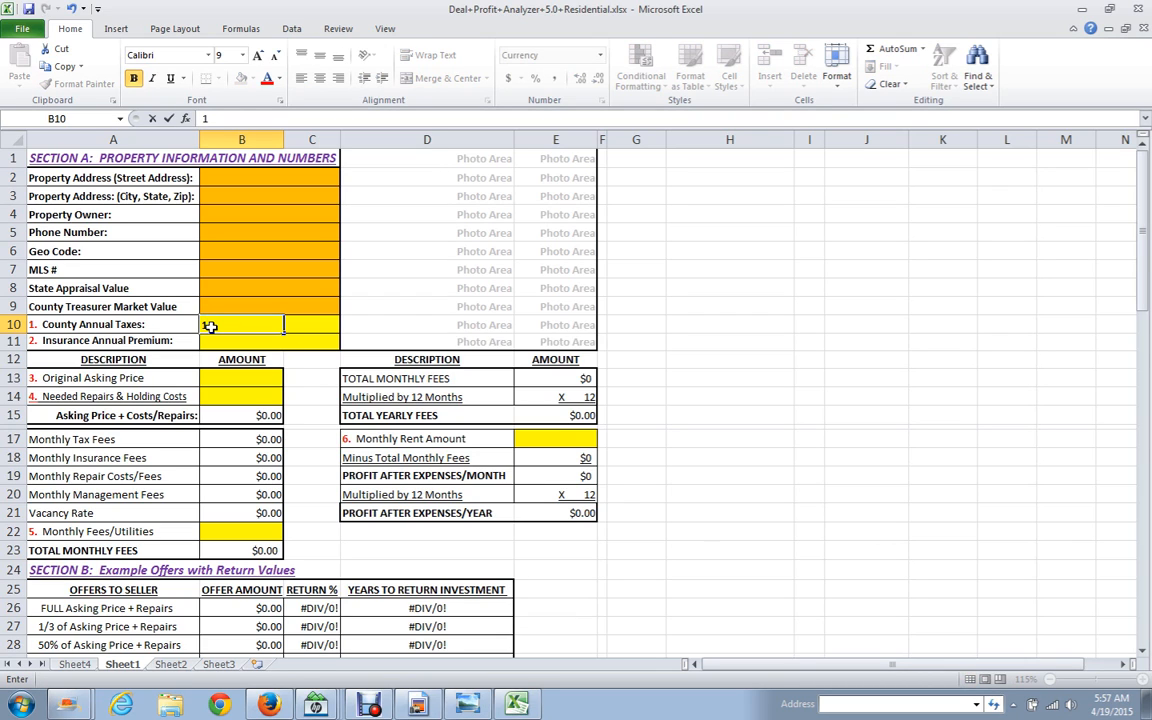
text(685)
key(Tab)
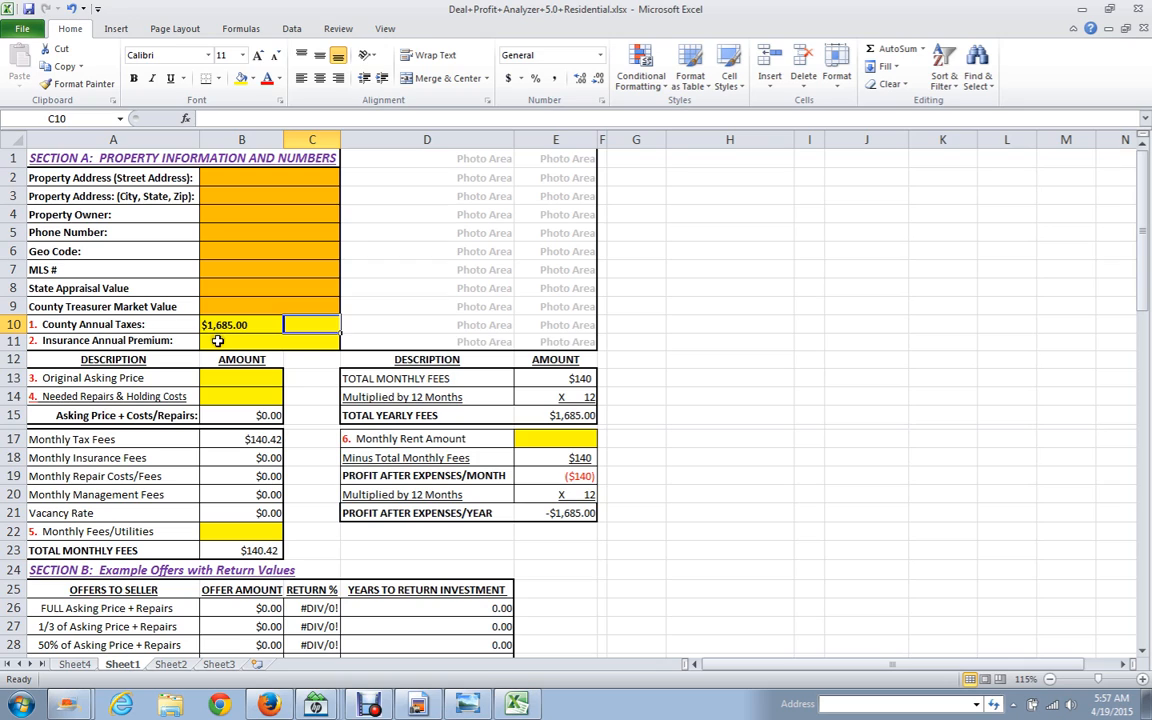
click(217, 344)
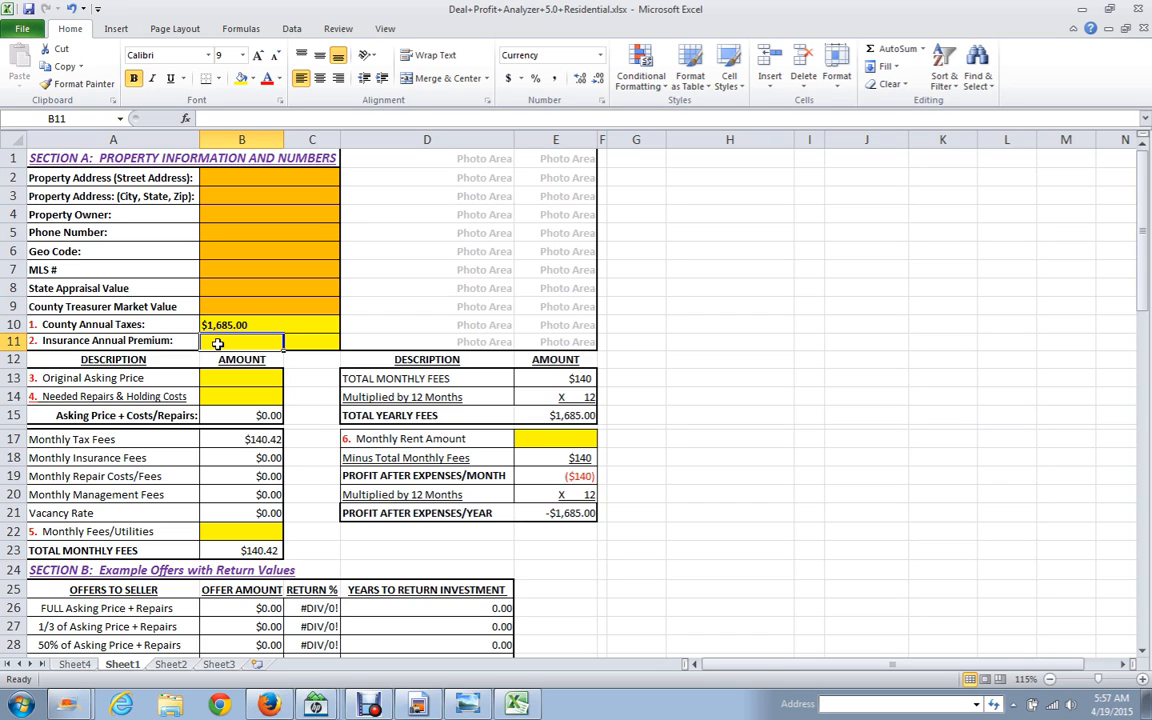
text(650)
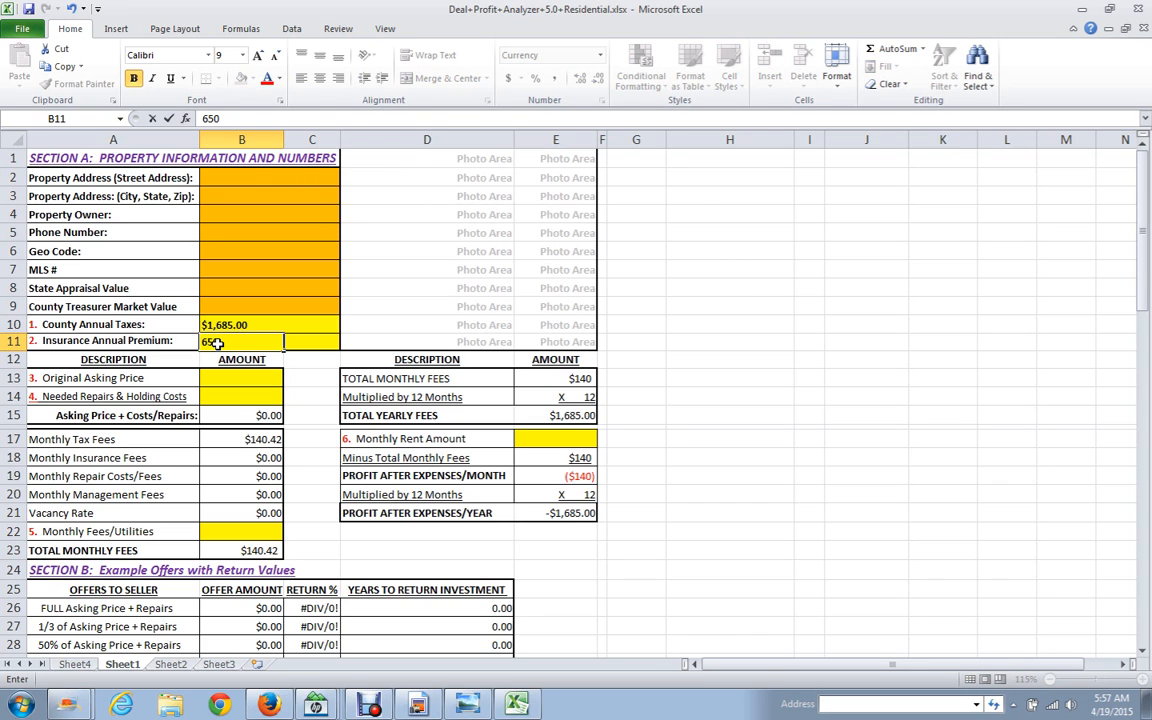
key(Tab)
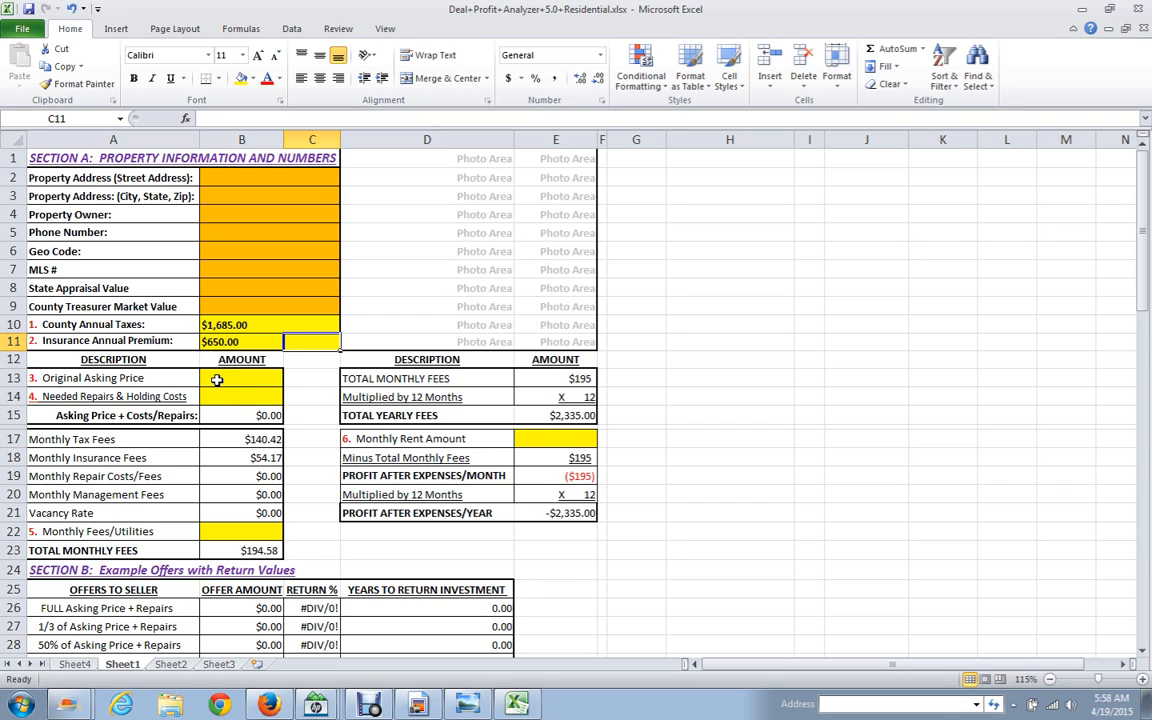
Set the original asking price to 68000 and the needed repairs and holding costs to 4500
click(216, 380)
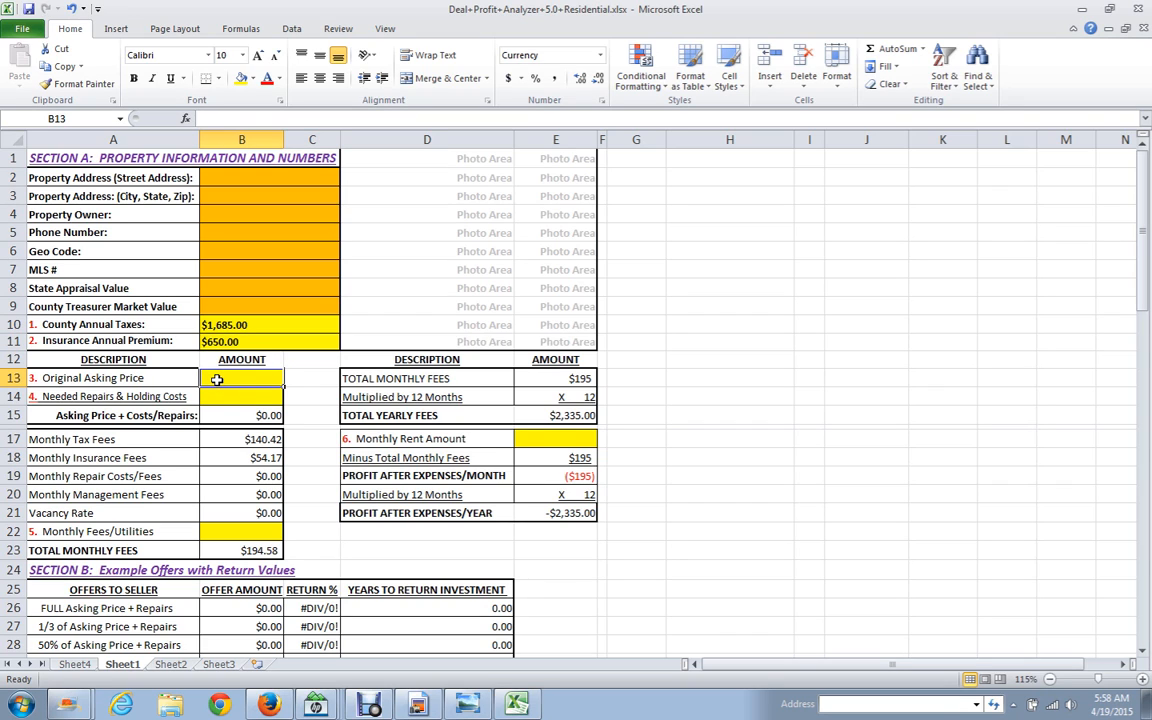
text(68)
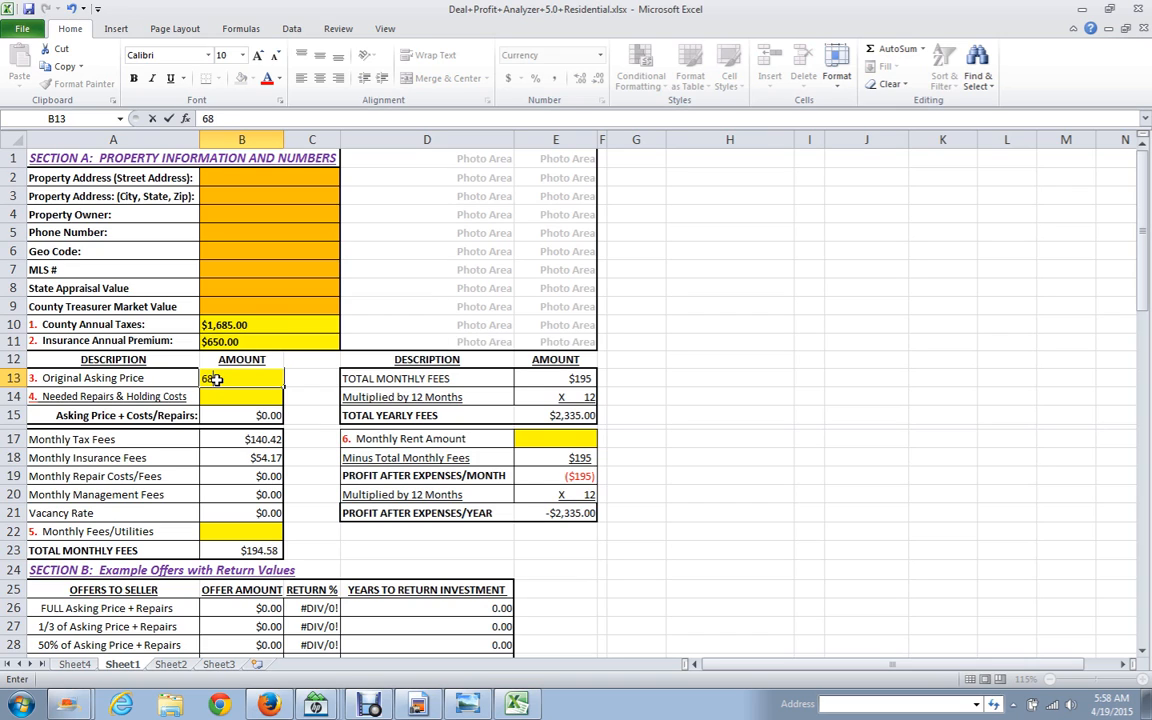
text(000)
key(Tab)
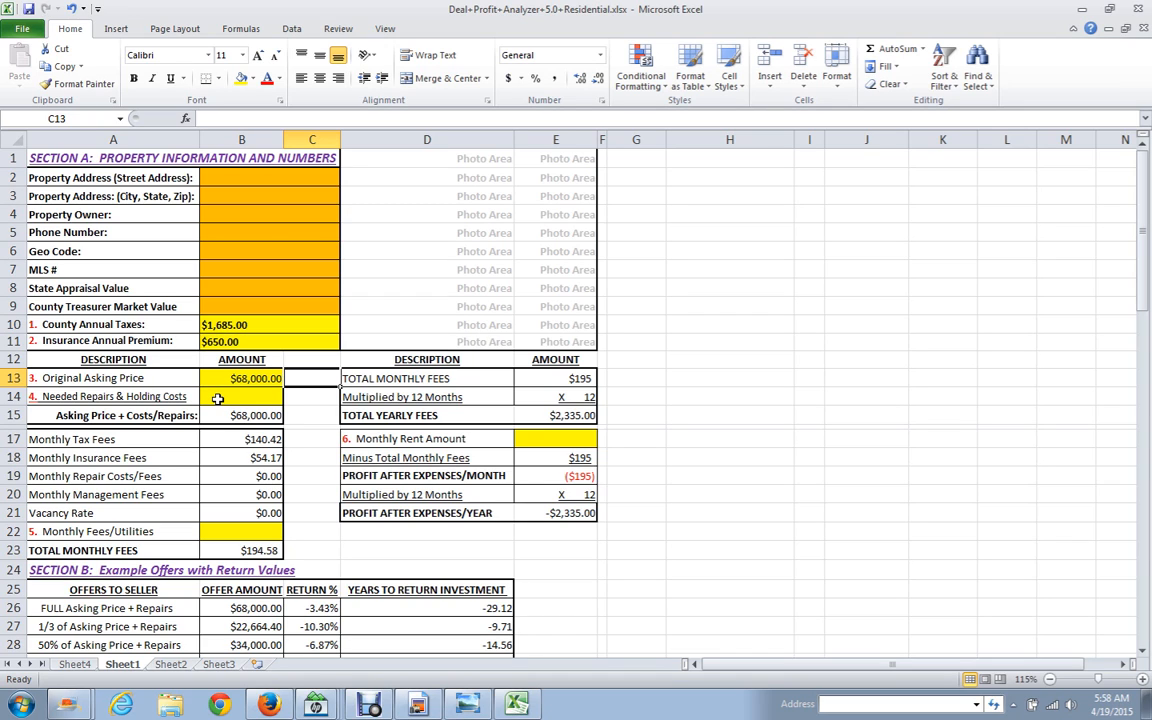
click(217, 399)
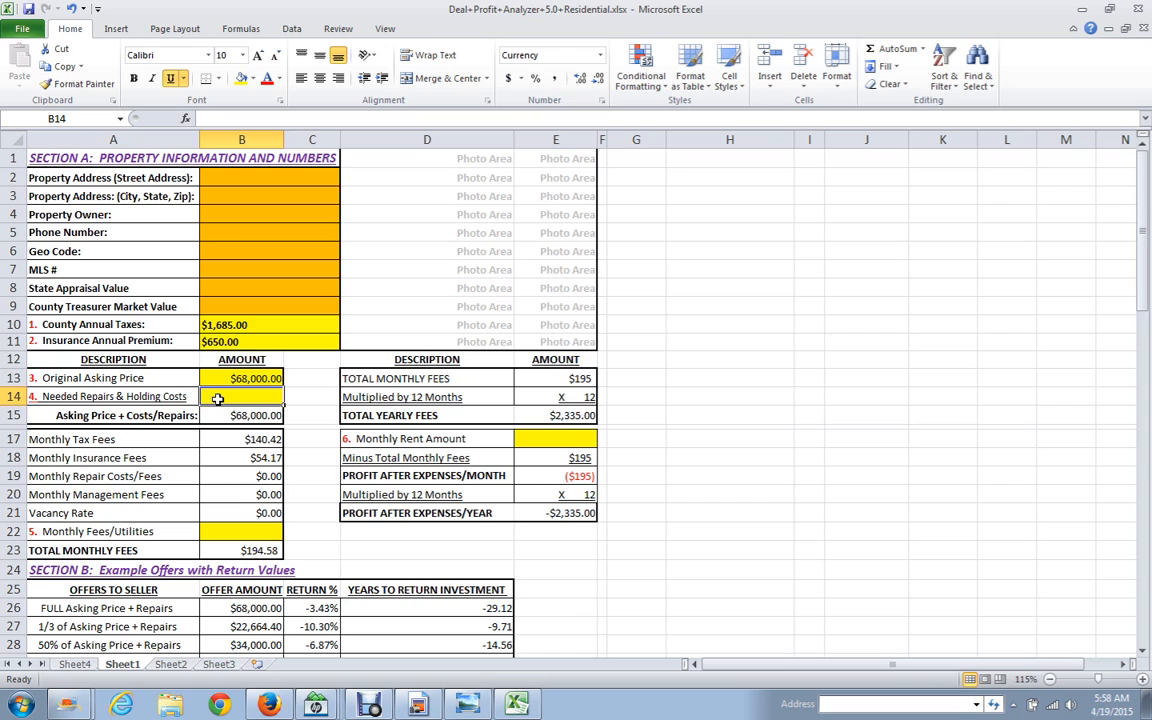
text(450)
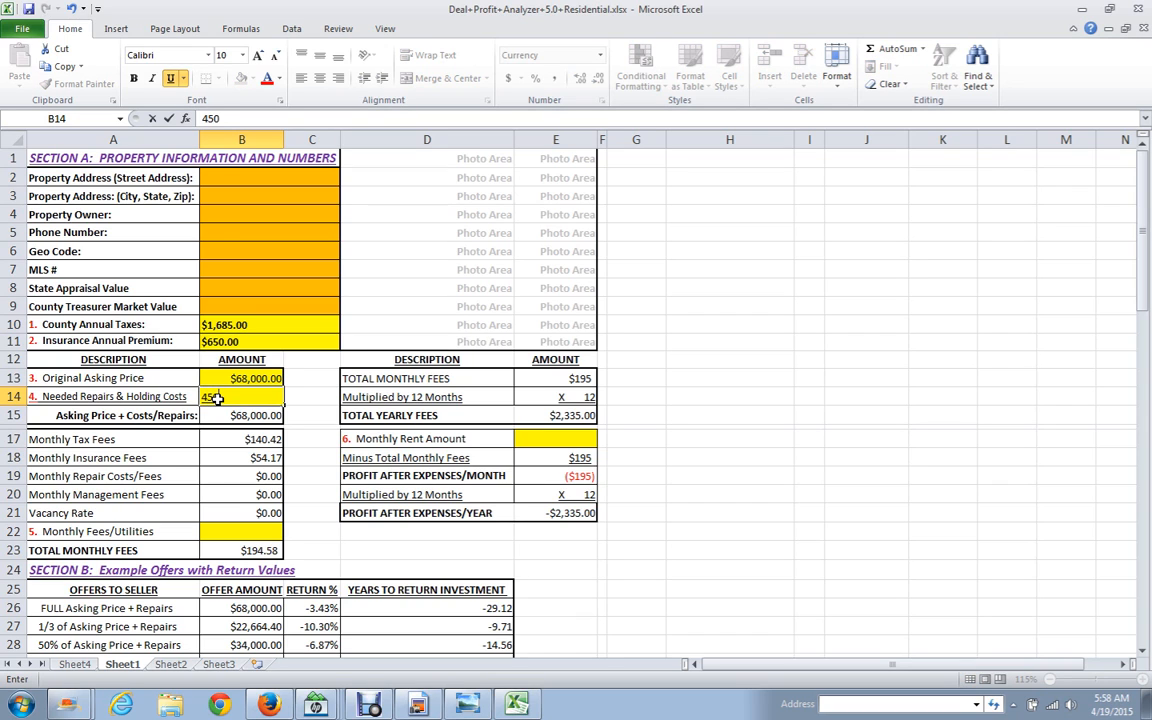
text(0)
key(Tab)
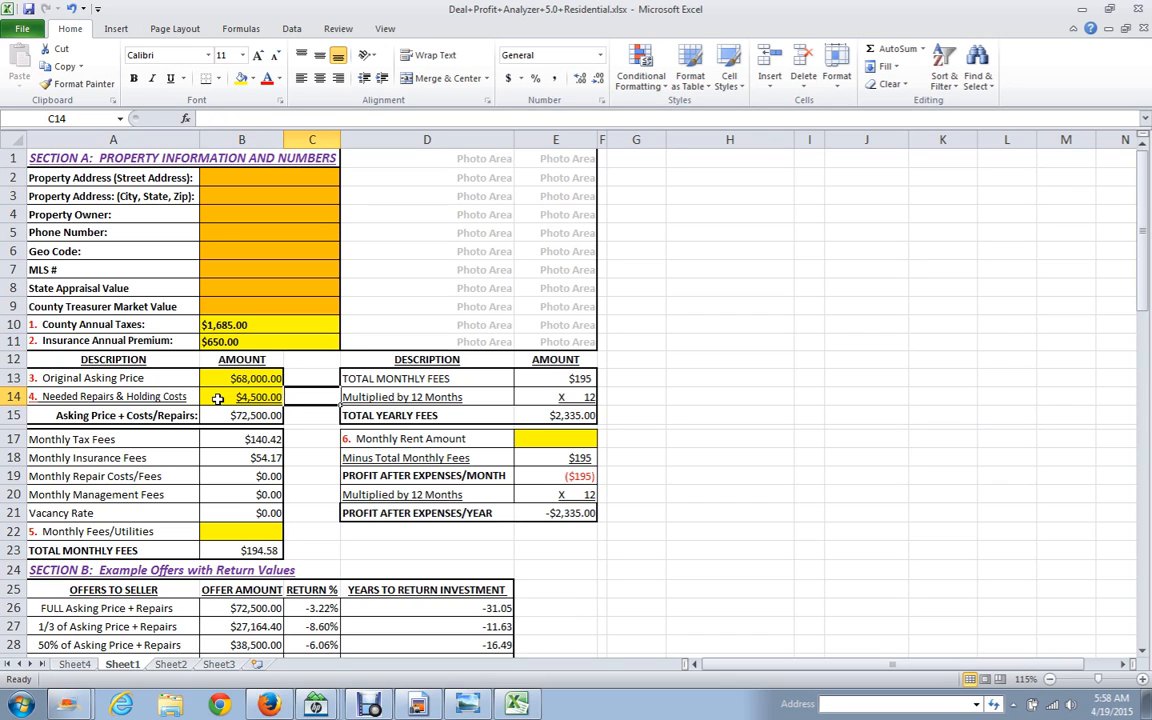
Enter 150 for the monthly fees/utilities and 950 for the monthly rent amount
click(209, 531)
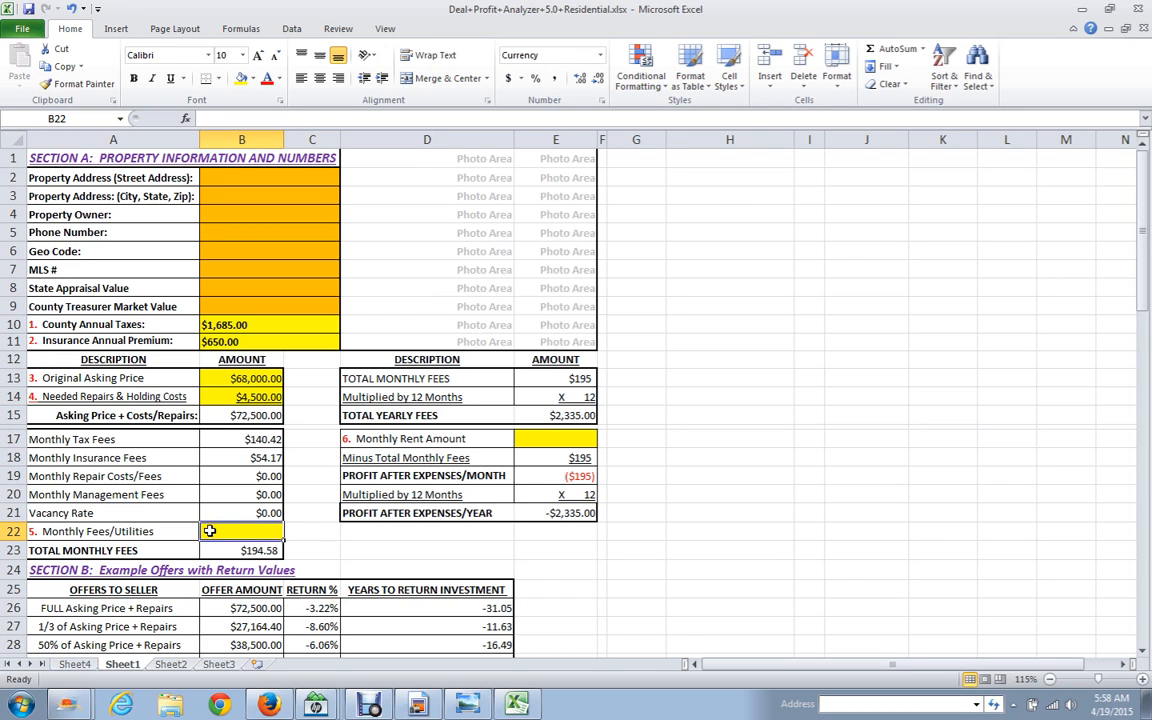
text(15)
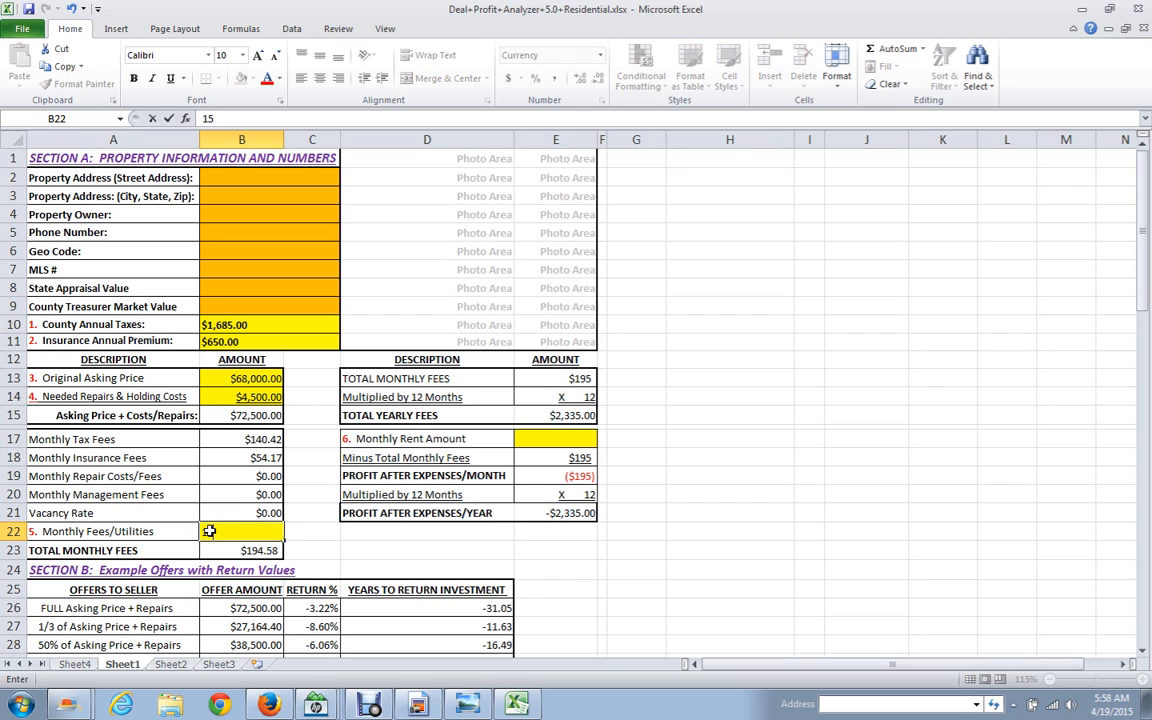
text(0)
key(Tab)
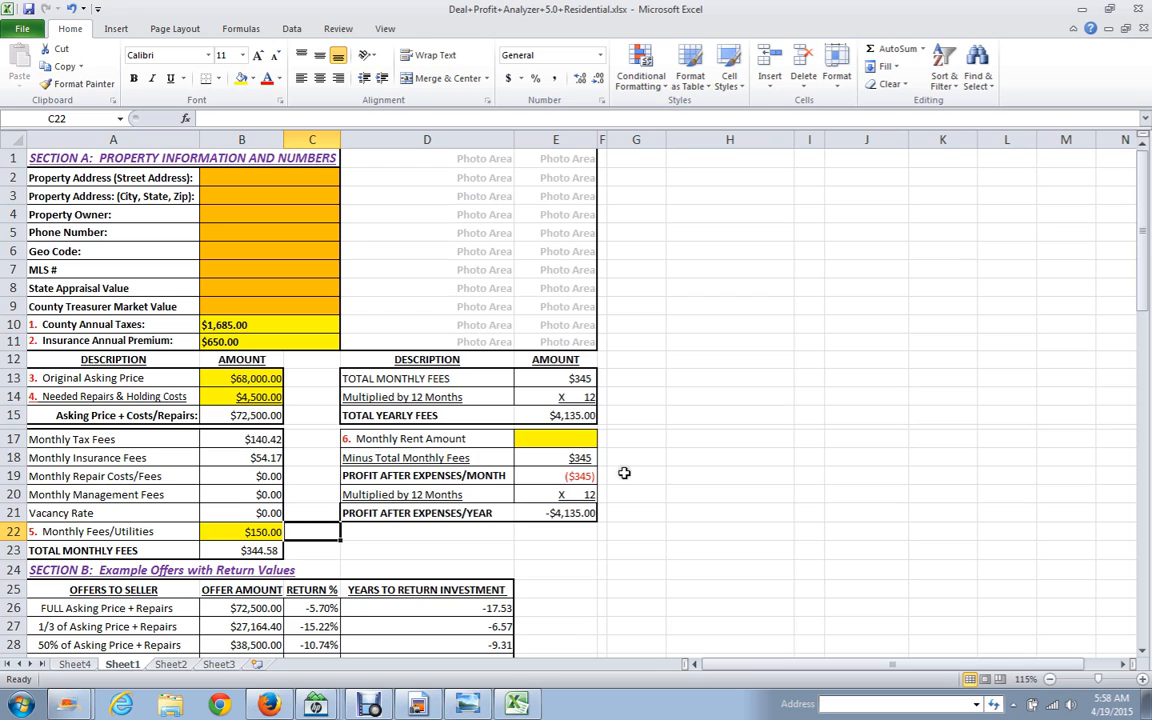
click(540, 439)
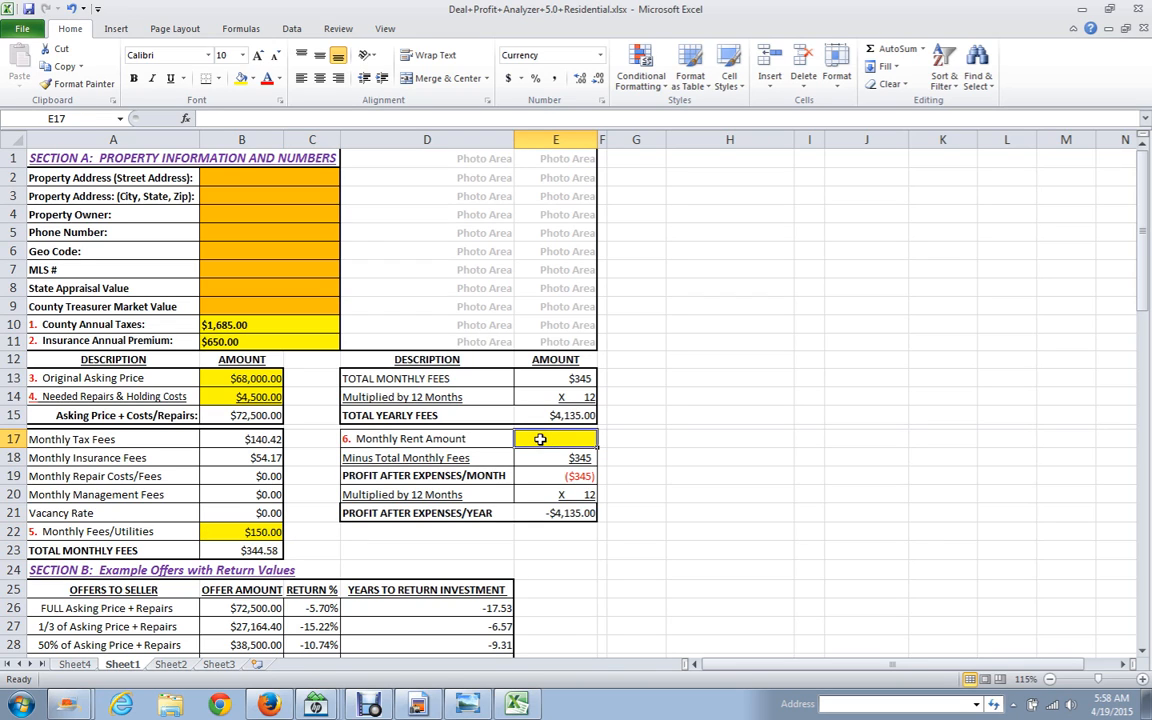
text(950)
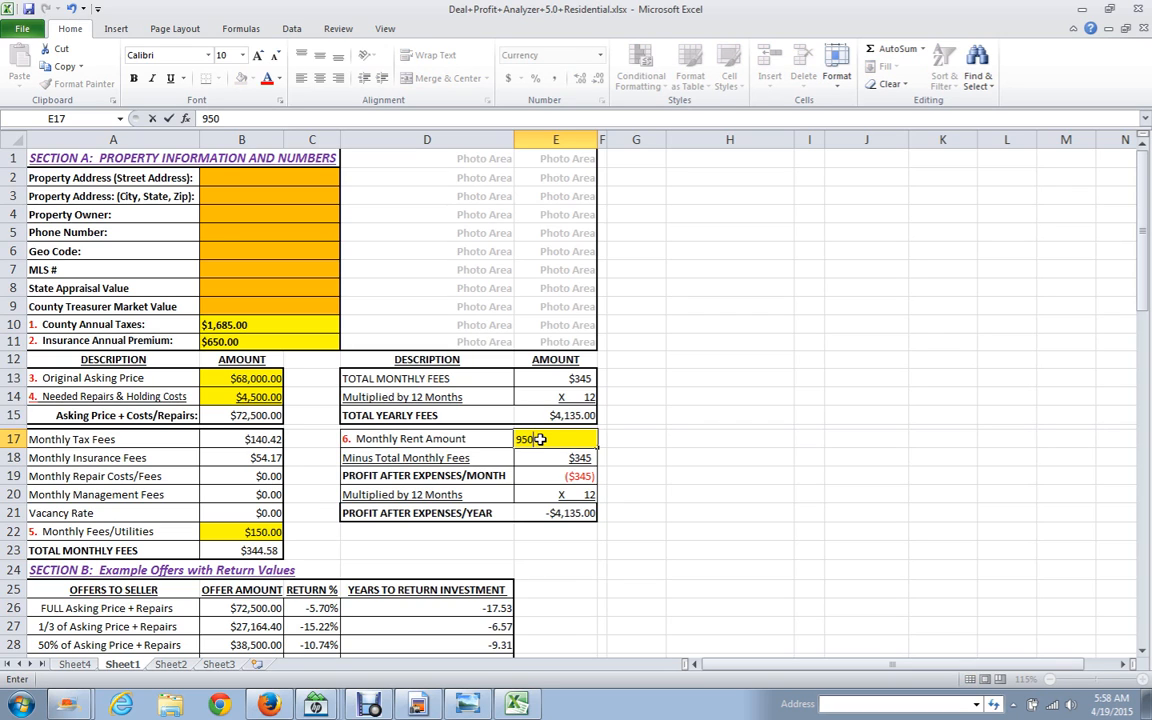
key(Tab)
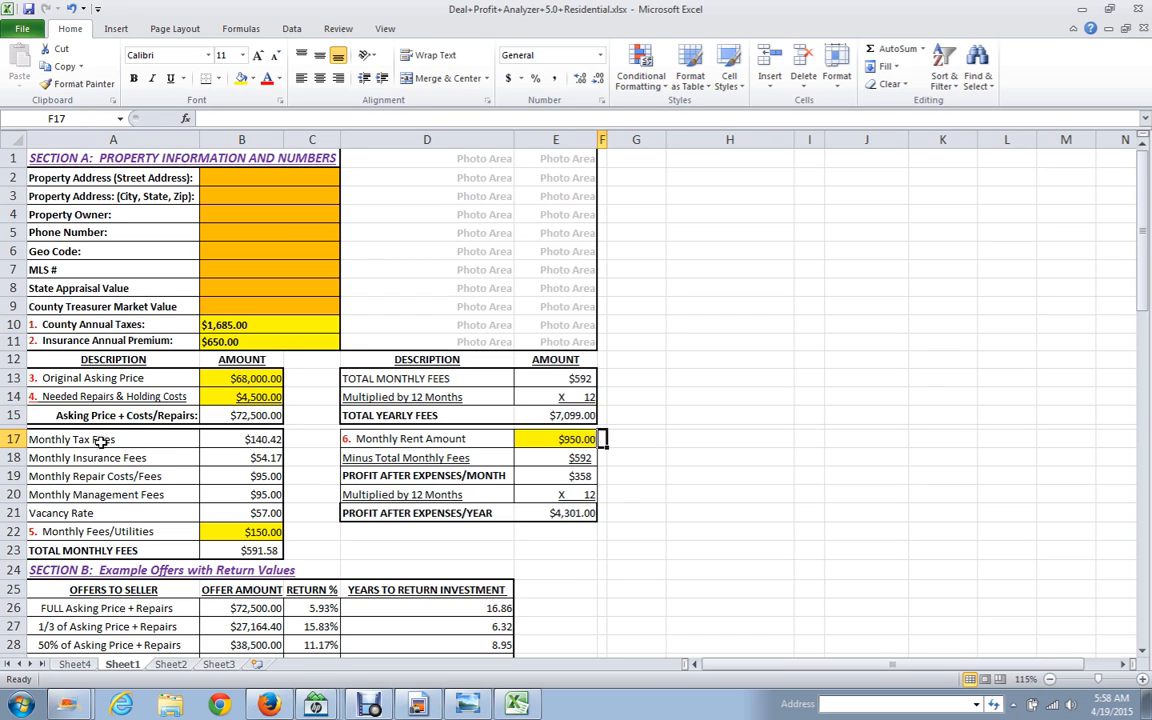
Examine the formulas behind the monthly tax fees and monthly repair costs, and review the example offers in Section B
click(213, 440)
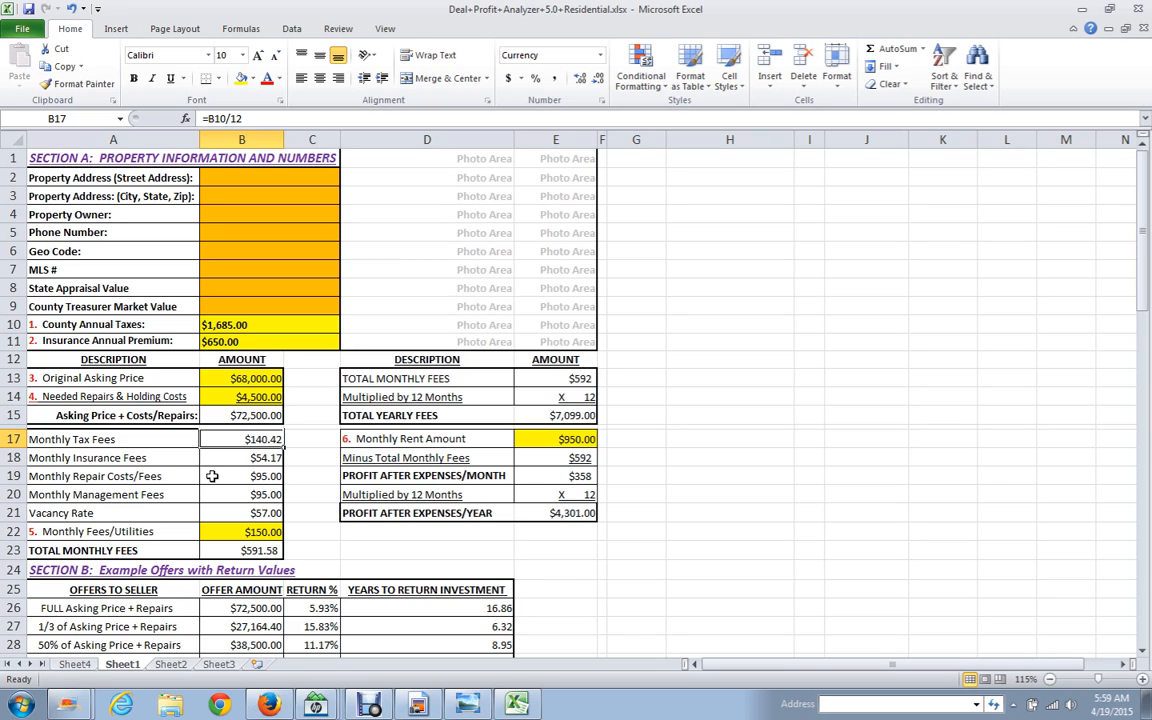
click(212, 476)
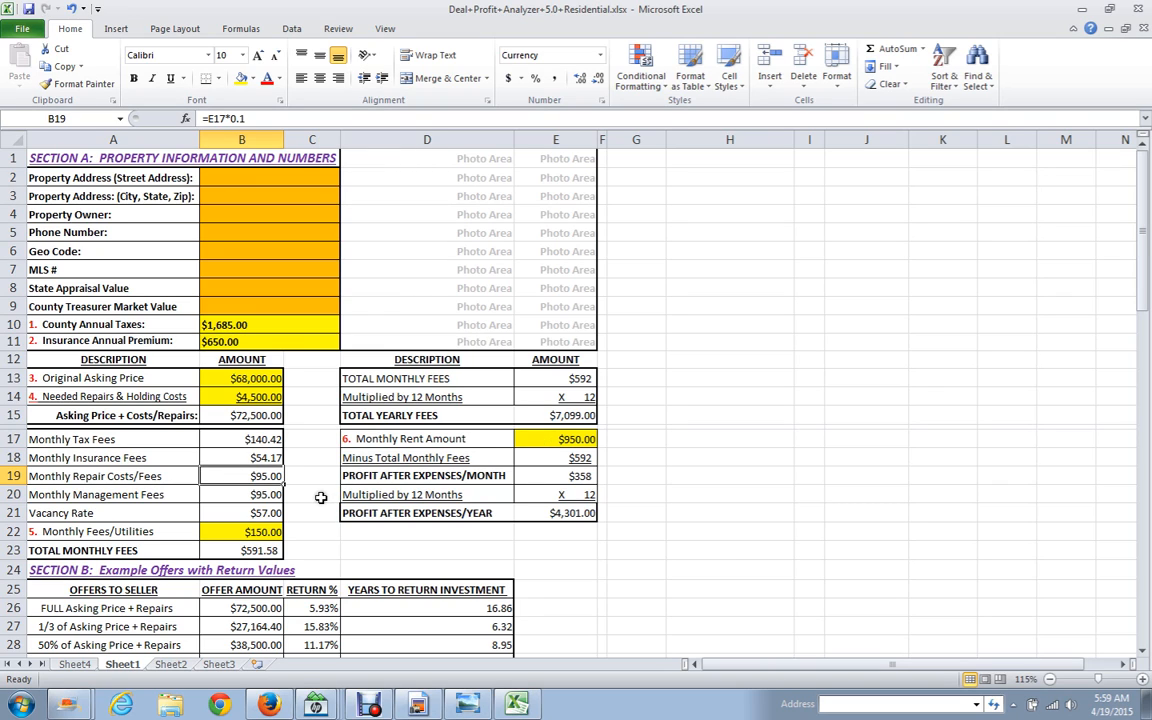
scroll(322, 497, down, 1)
scroll(322, 497, down, 3)
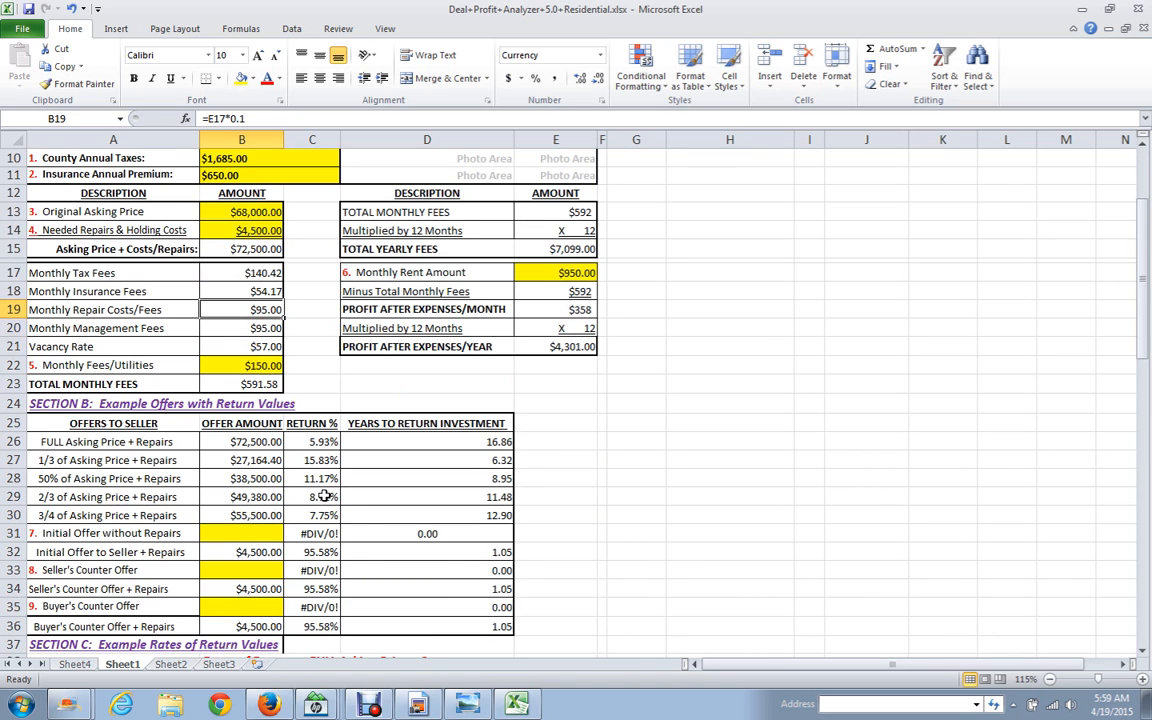
In Section B, enter 43650 as the initial offer without repairs and 60000 as the seller's counter offer
click(212, 478)
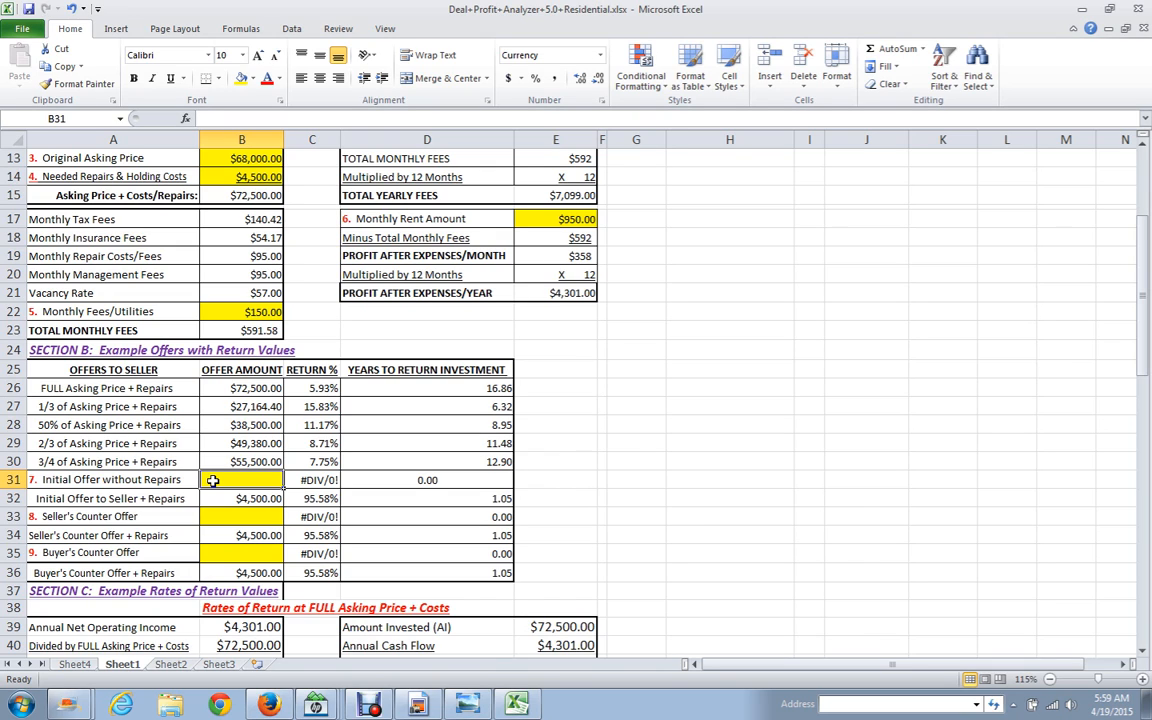
text(43)
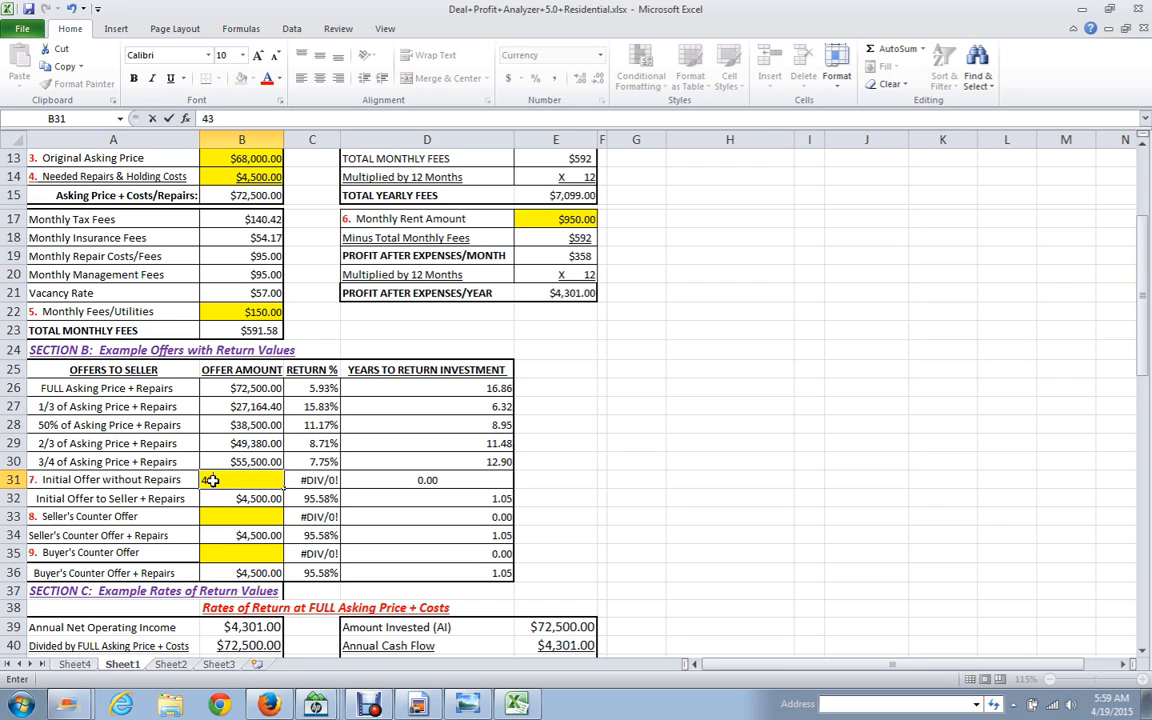
text(650)
key(Tab)
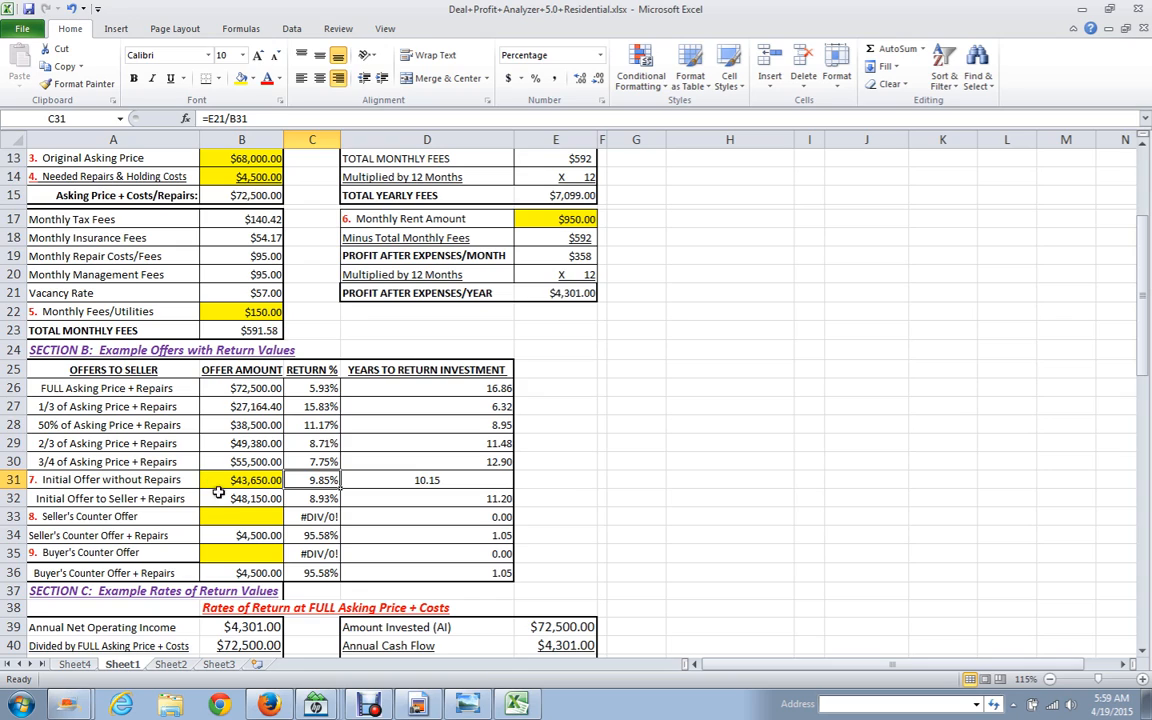
click(230, 517)
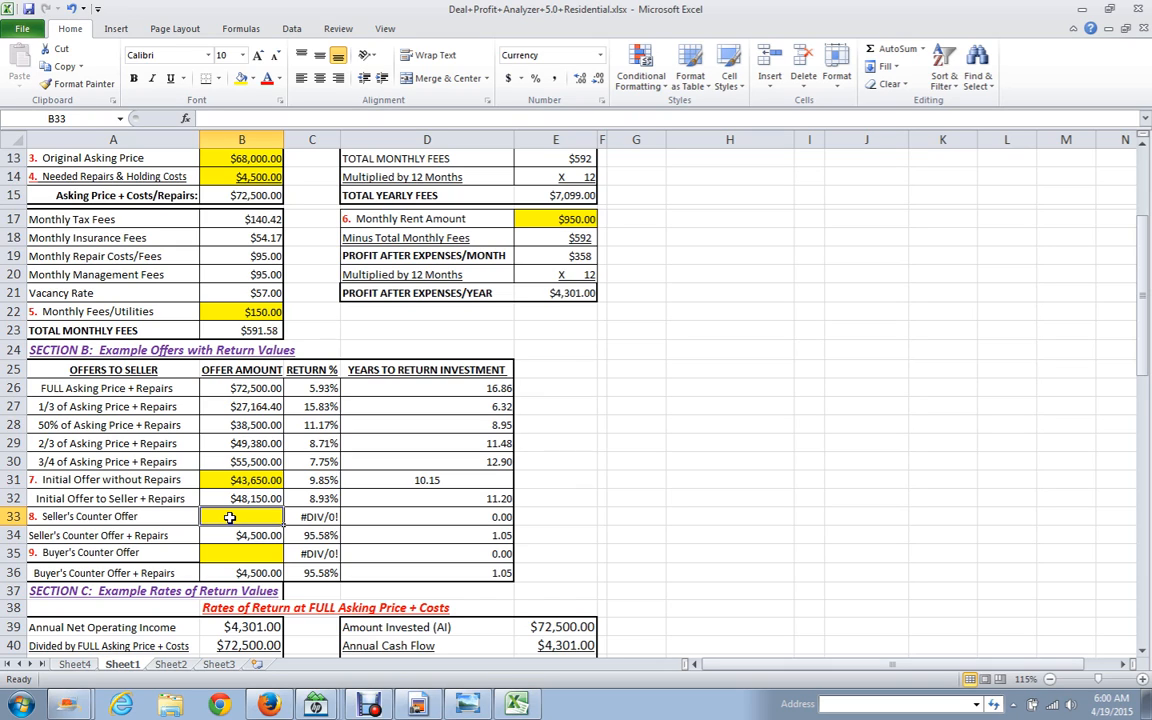
text(60)
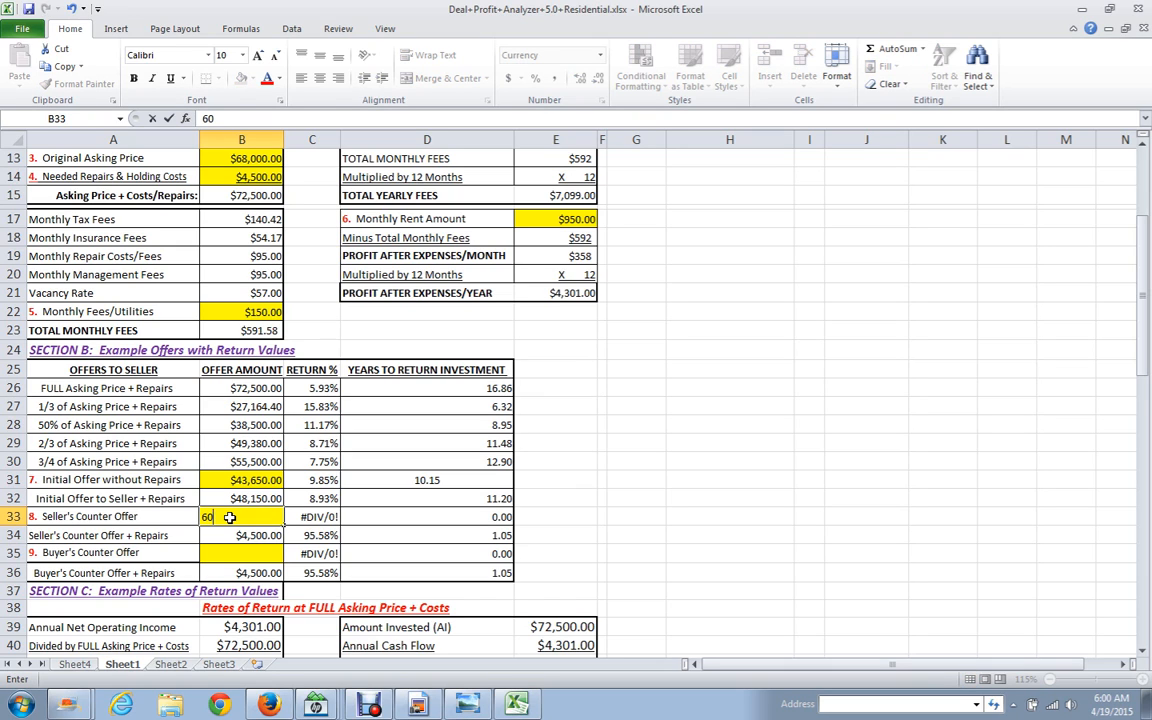
text(000)
key(Tab)
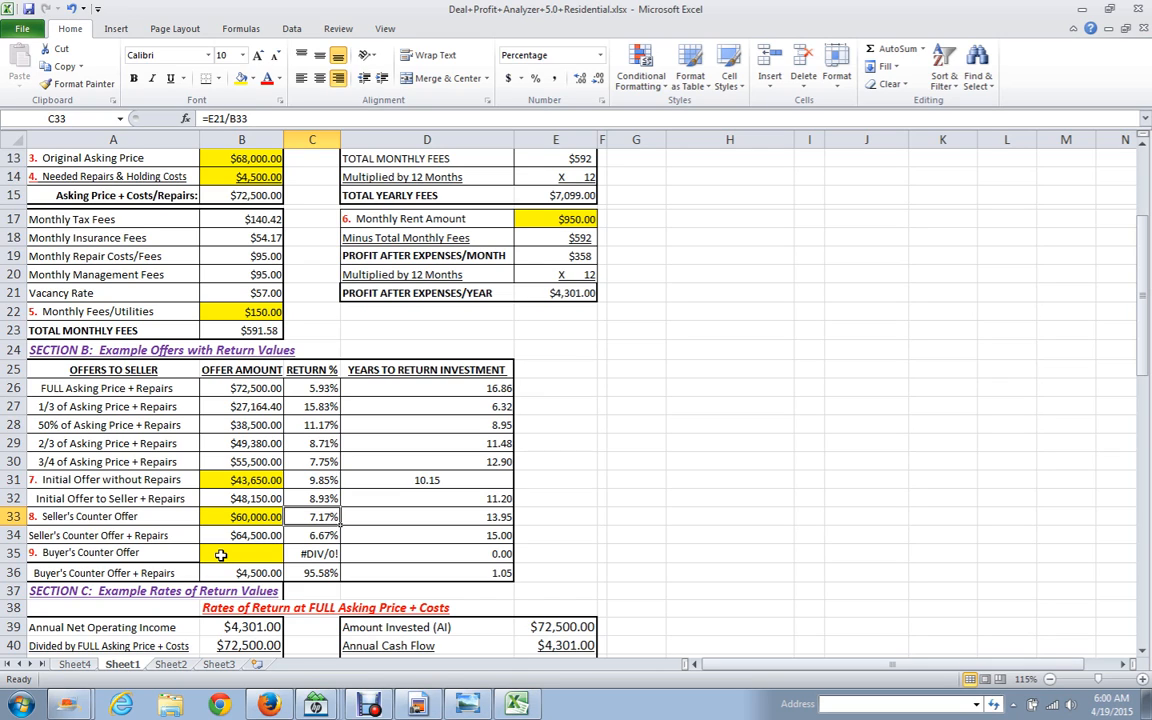
In Section B, enter 56800 as the buyer's counter offer
click(220, 555)
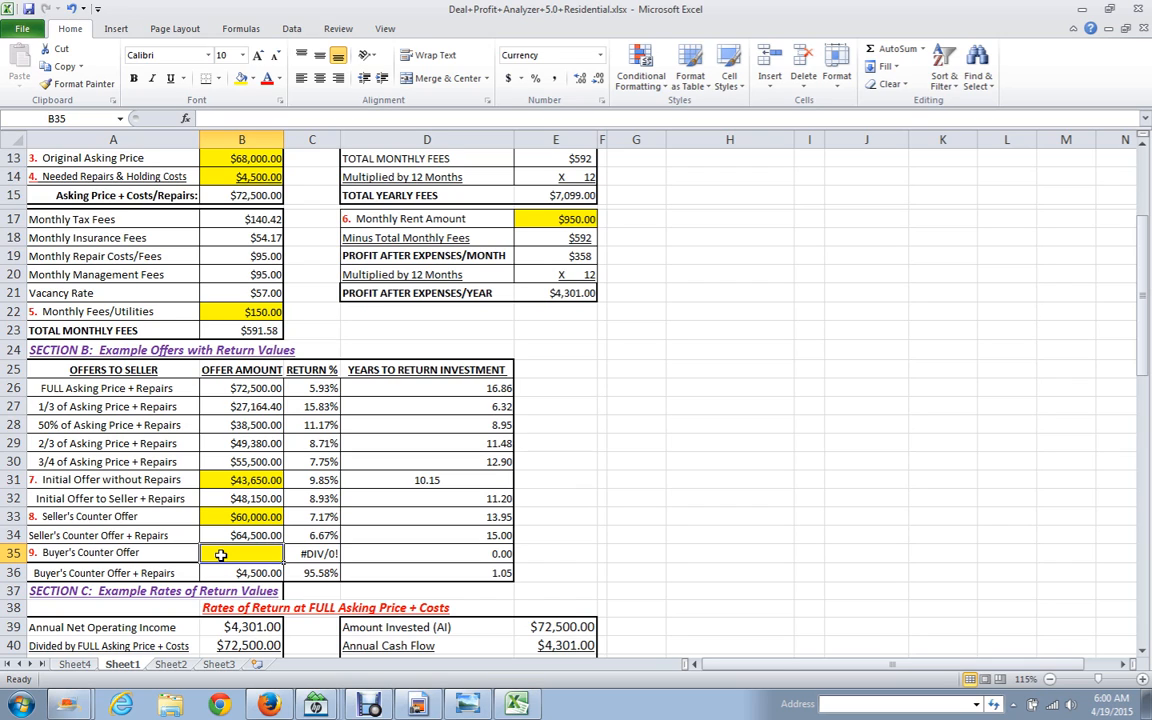
text(56,80)
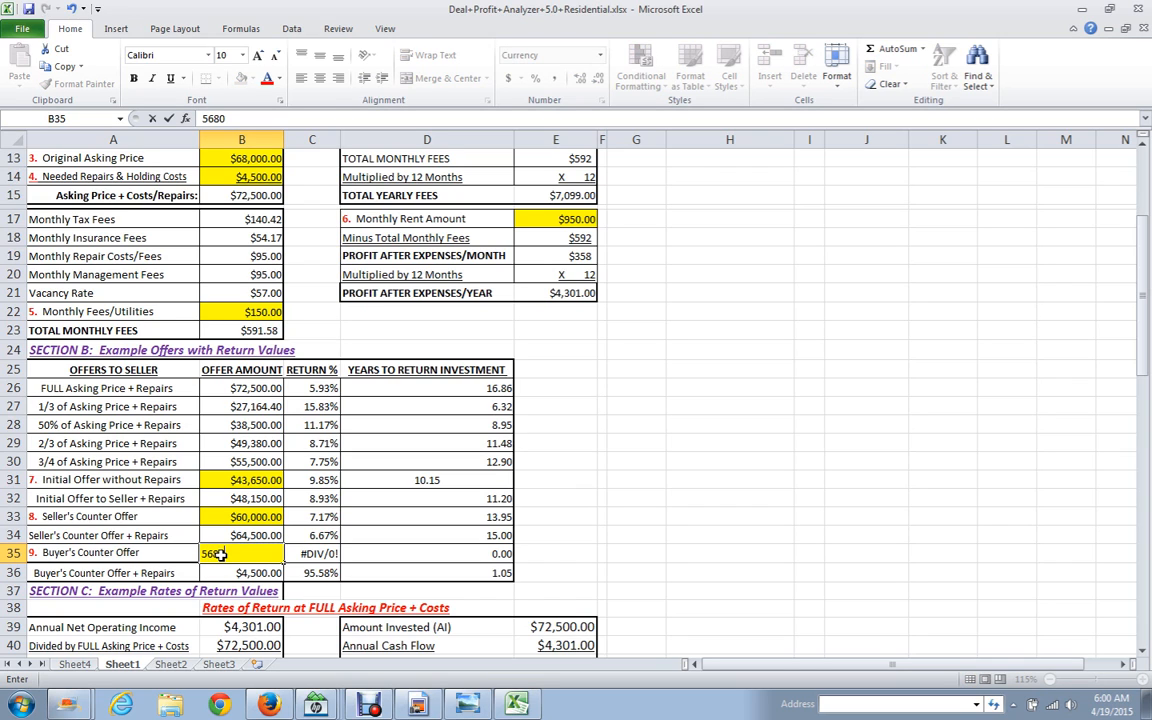
text(0)
key(Tab)
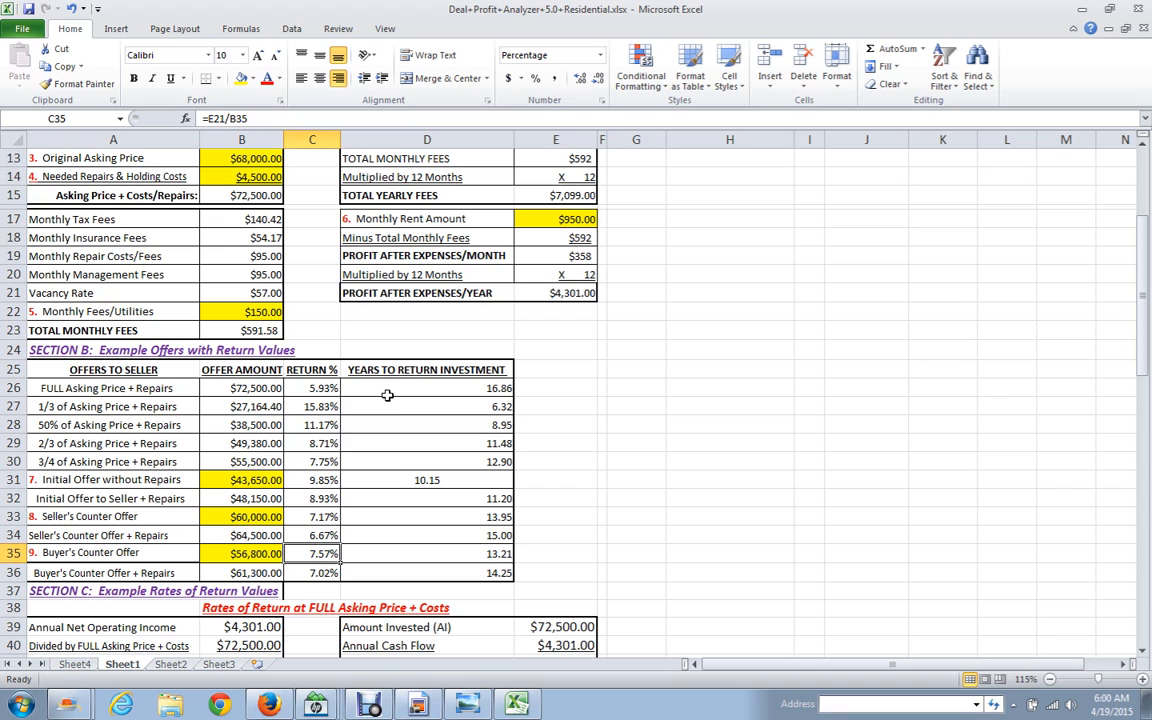
In Section A, fill in the property's street address and its city, state and zip
scroll(390, 517, down, 1)
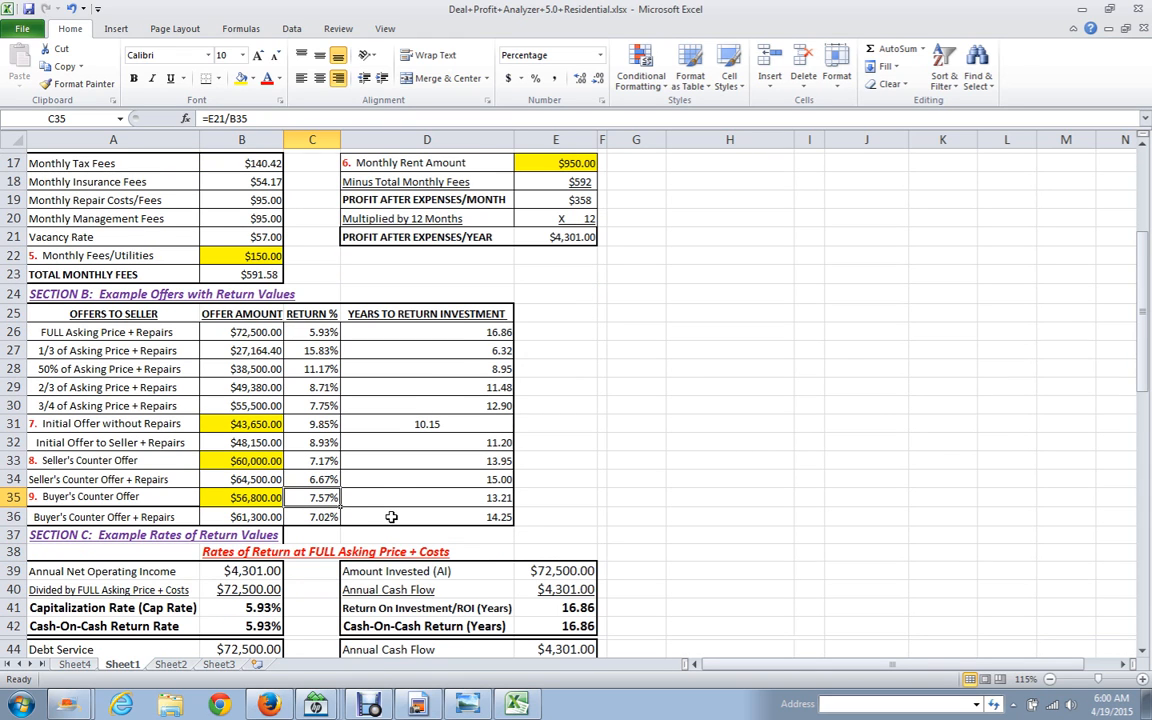
scroll(391, 517, down, 1)
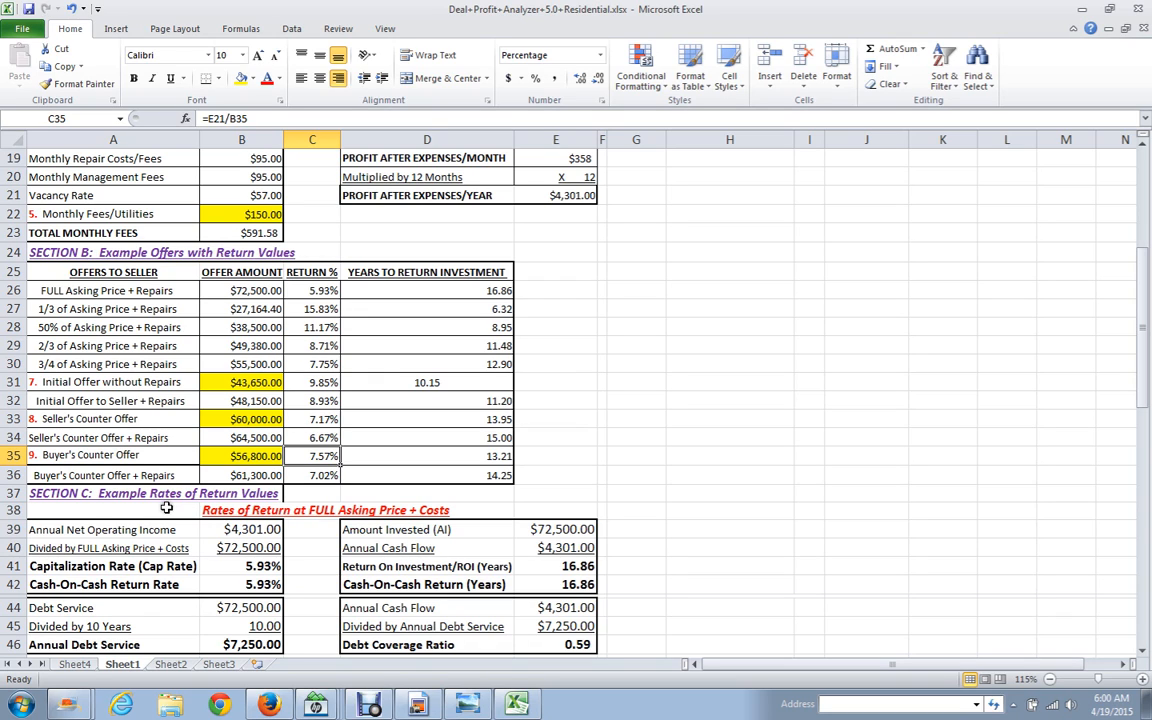
scroll(165, 510, up, 1)
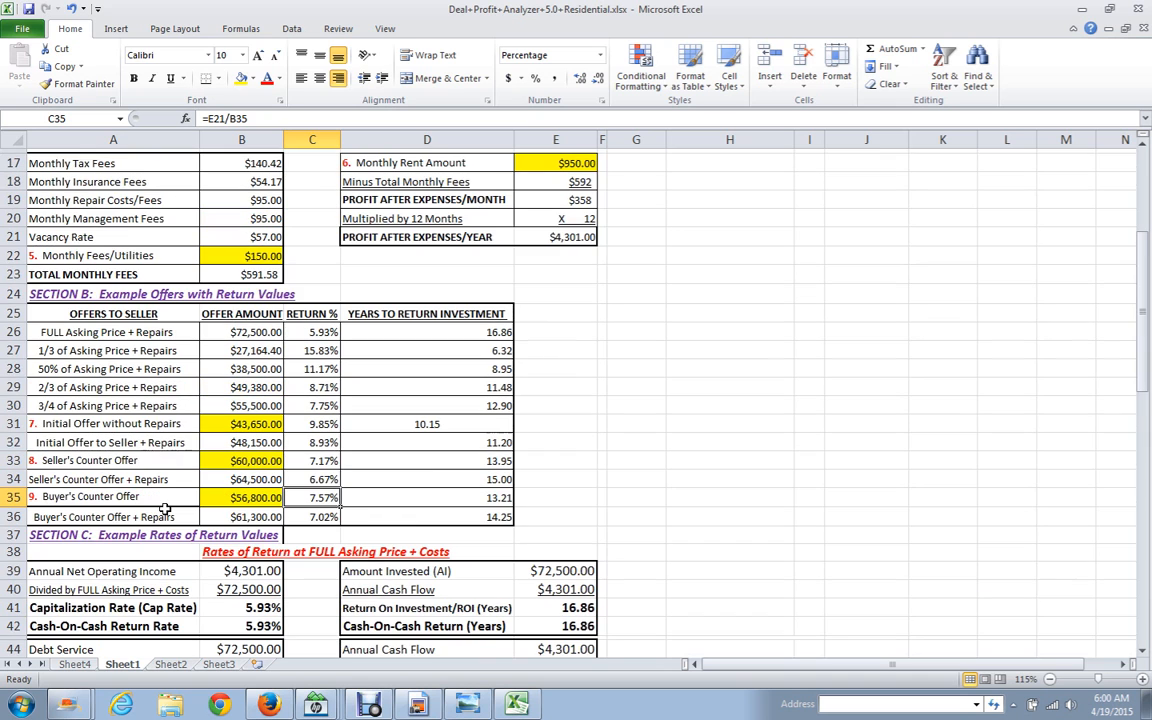
scroll(165, 510, up, 5)
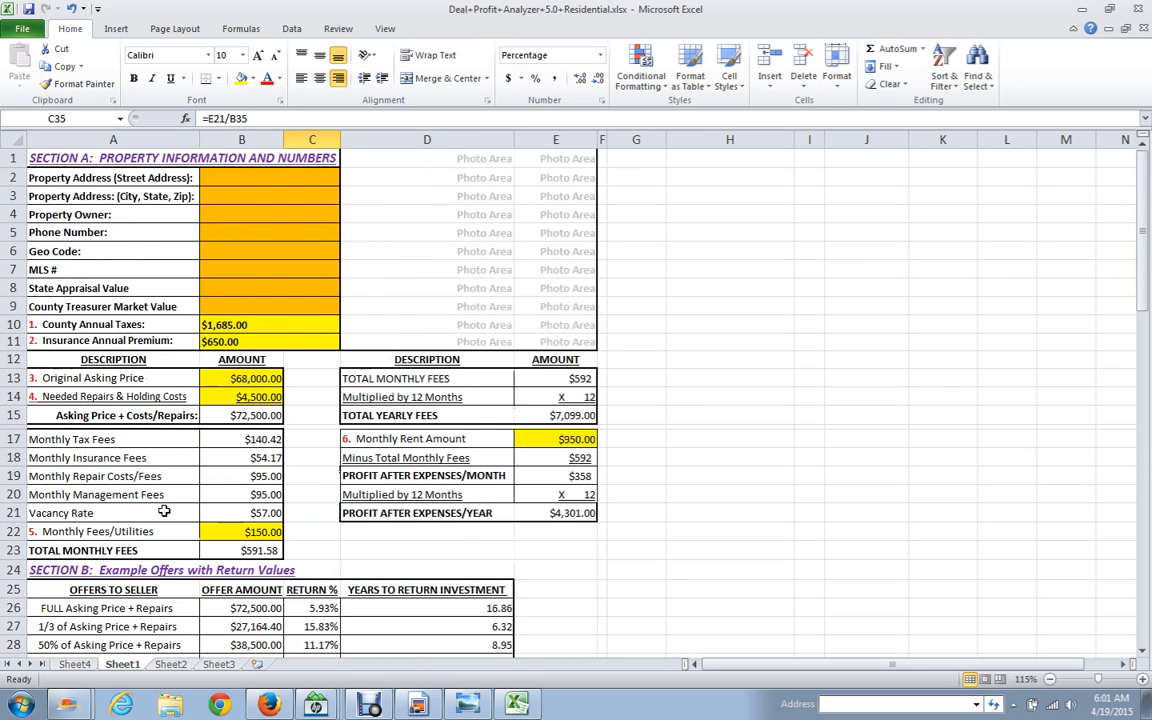
click(209, 178)
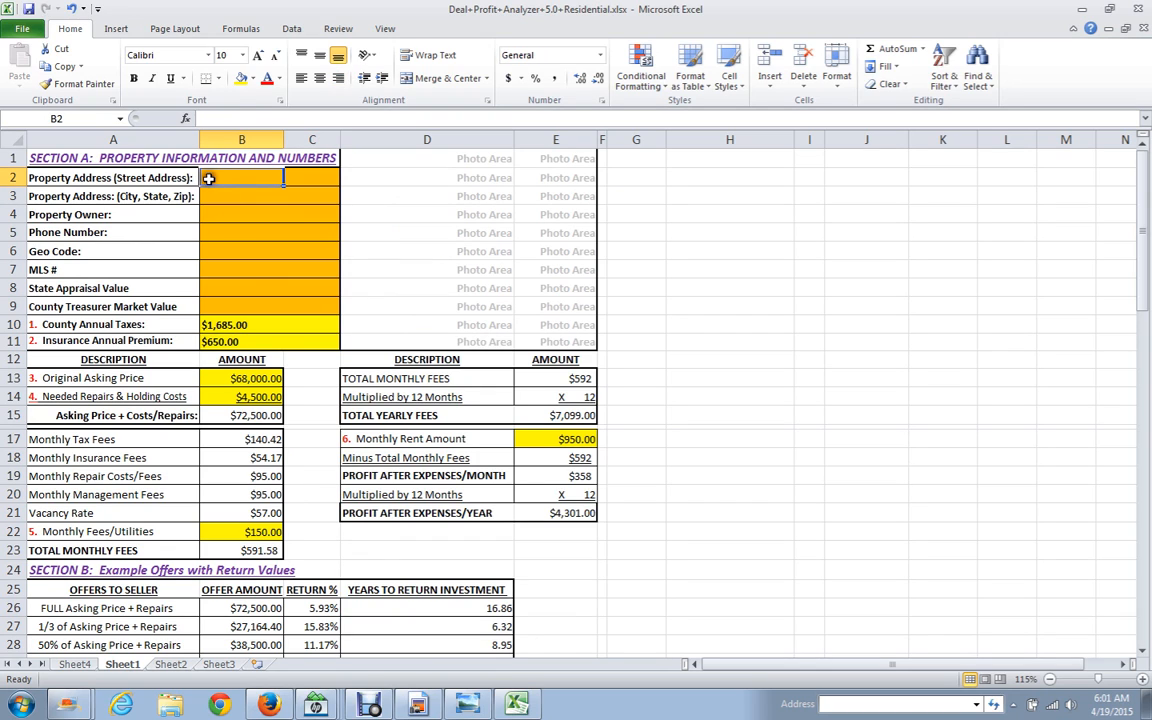
text(12)
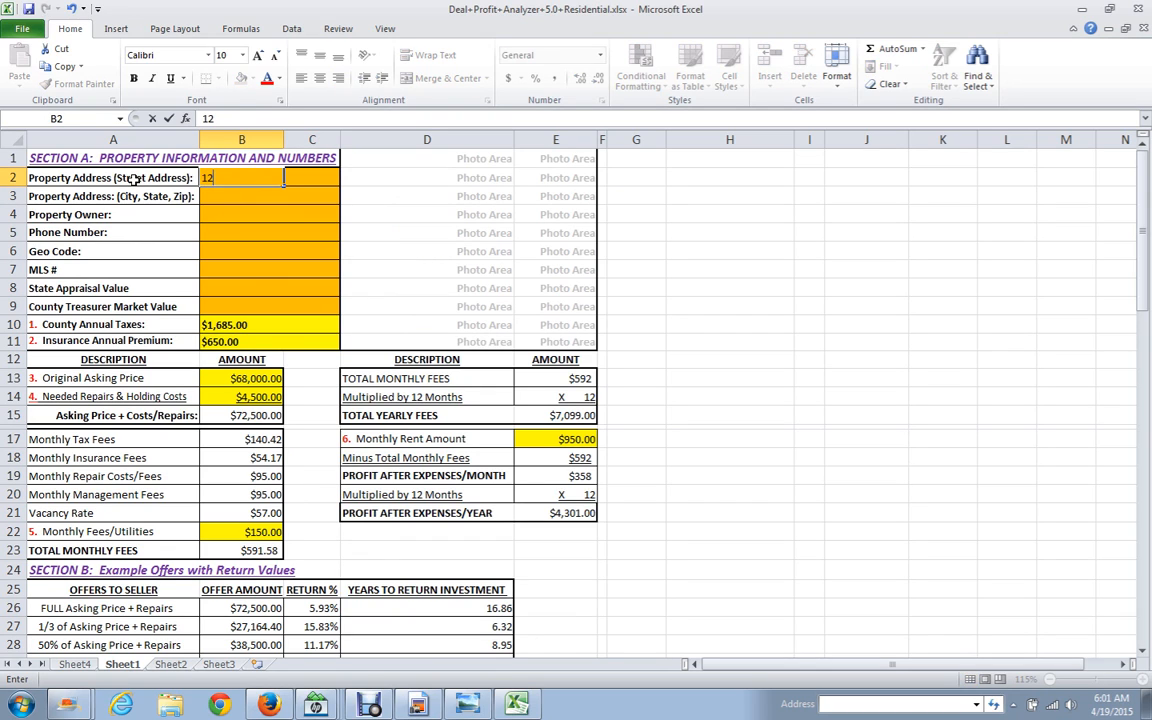
text(3 Main St.)
key(Tab)
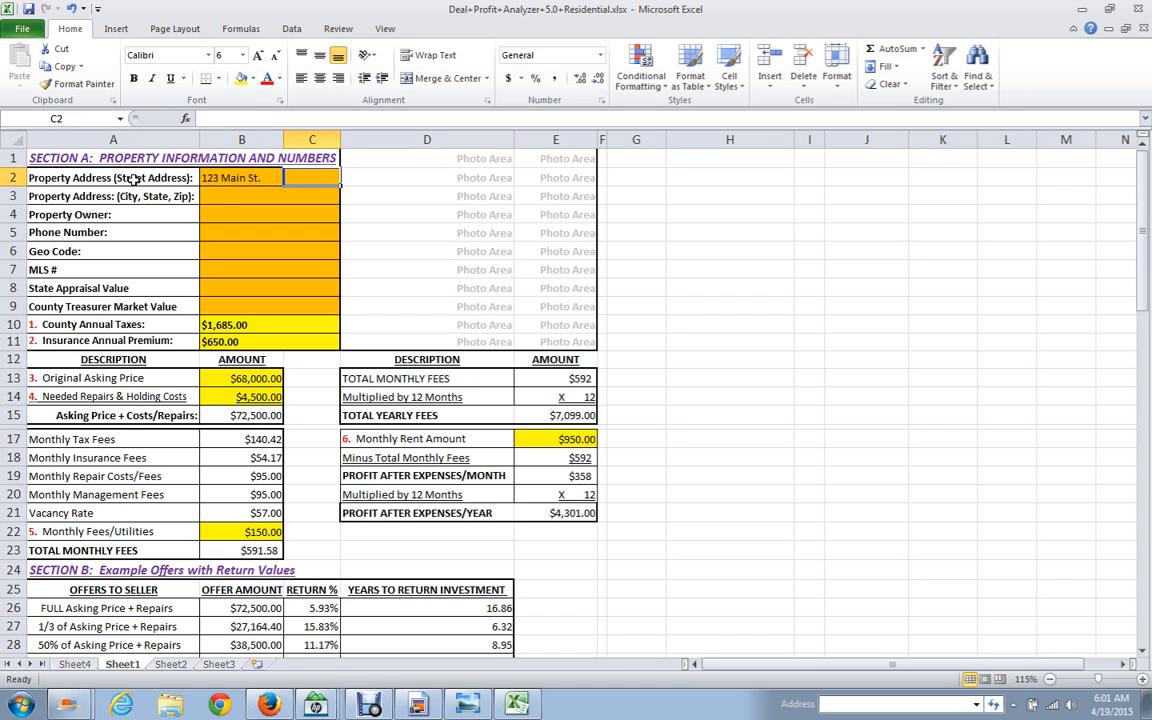
key(Return)
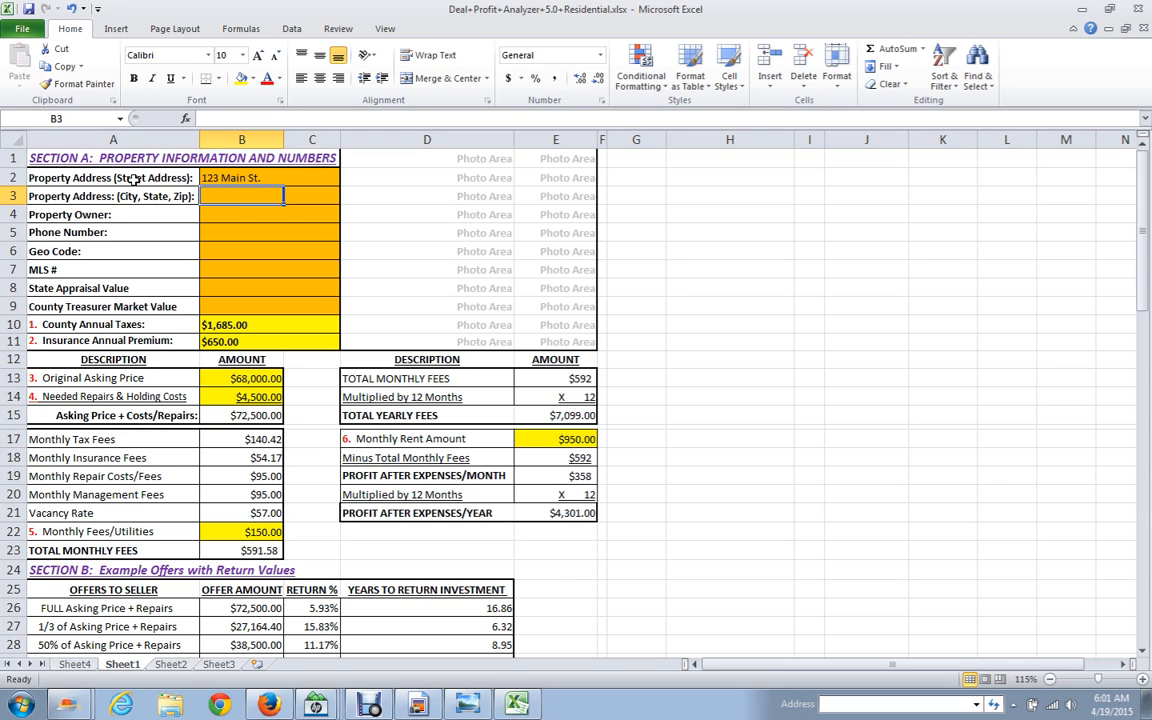
text(Any)
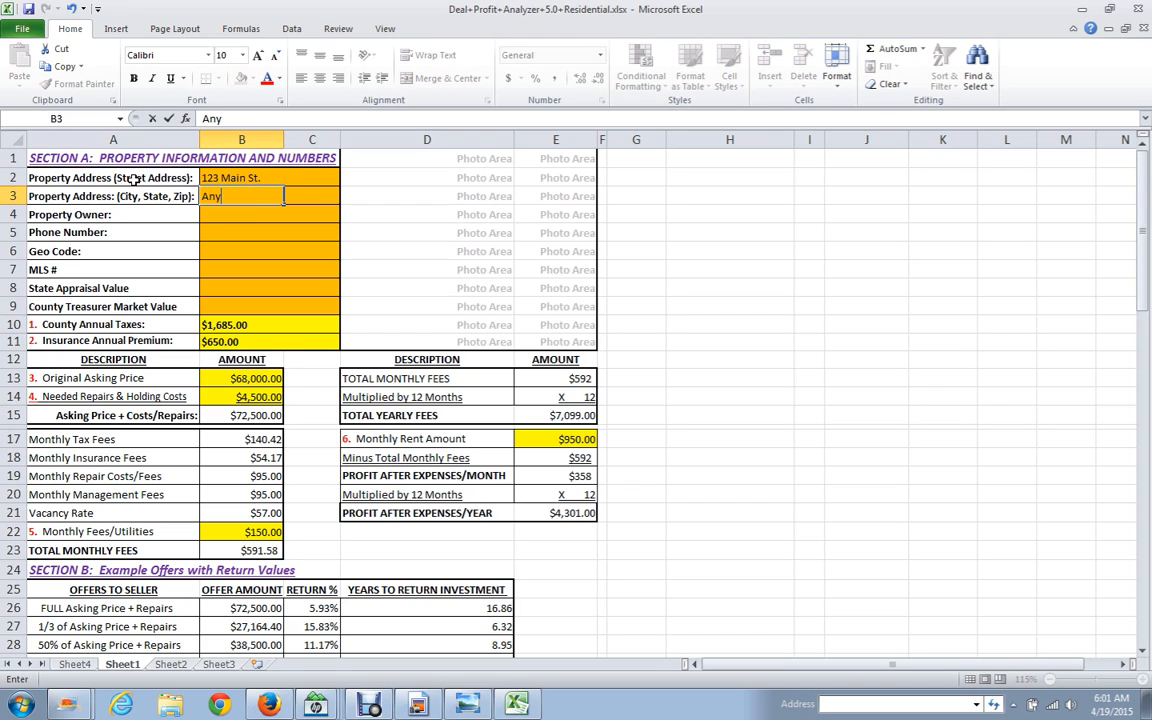
text(town, USA 12345)
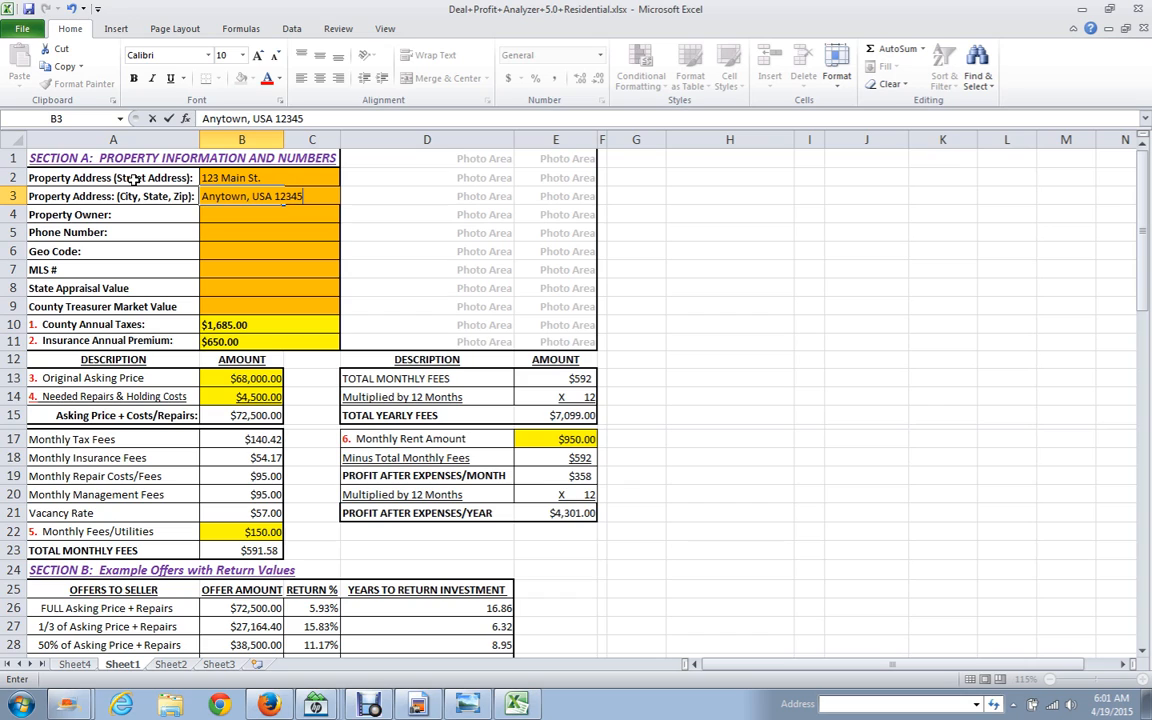
key(Return)
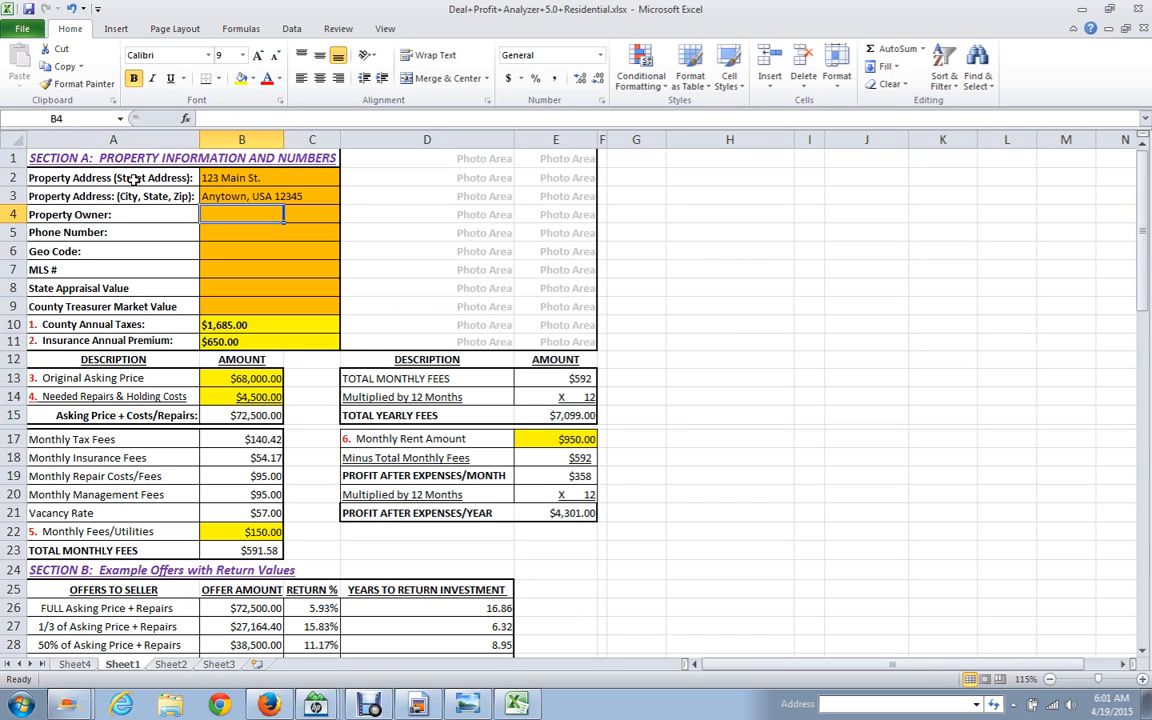
Enter the property owner's name and phone number in Section A
text(Home)
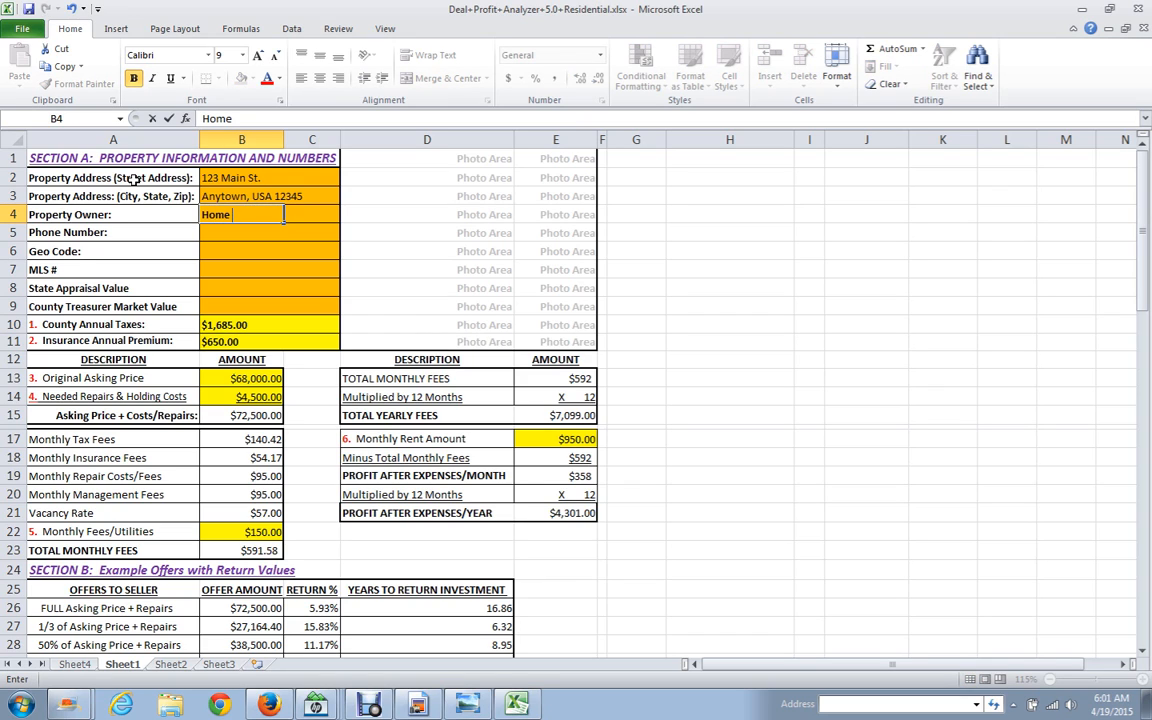
text( Seller)
key(Return)
text(555)
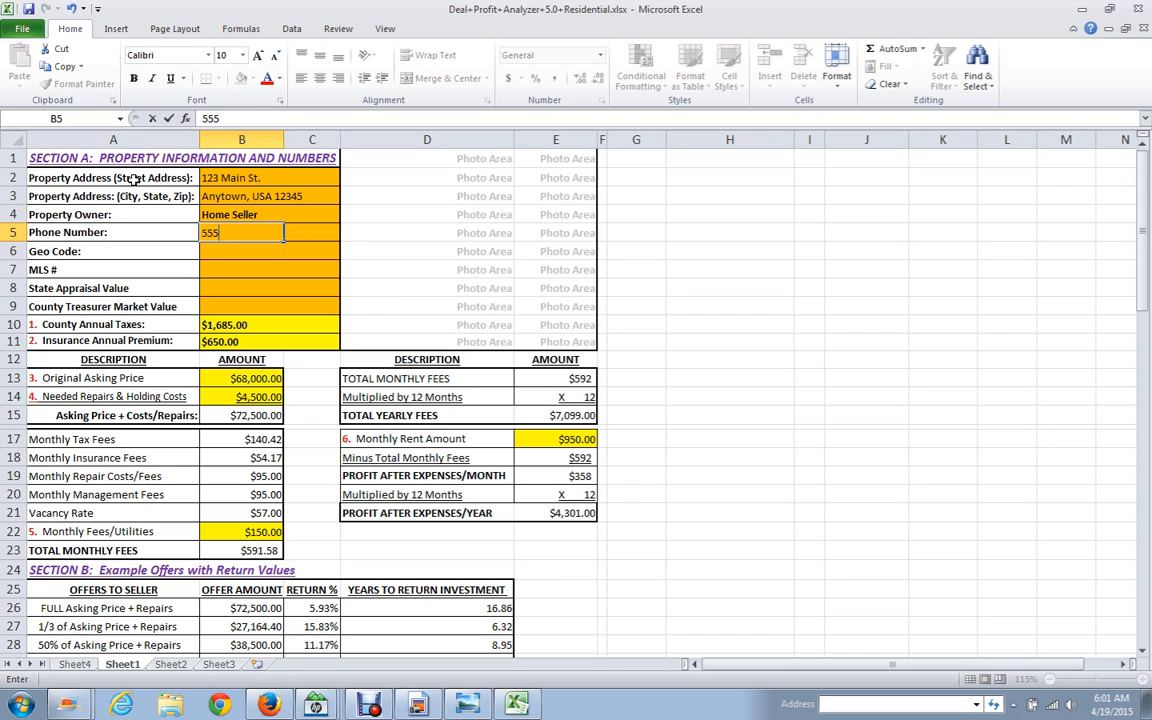
text(-555-5555)
key(Return)
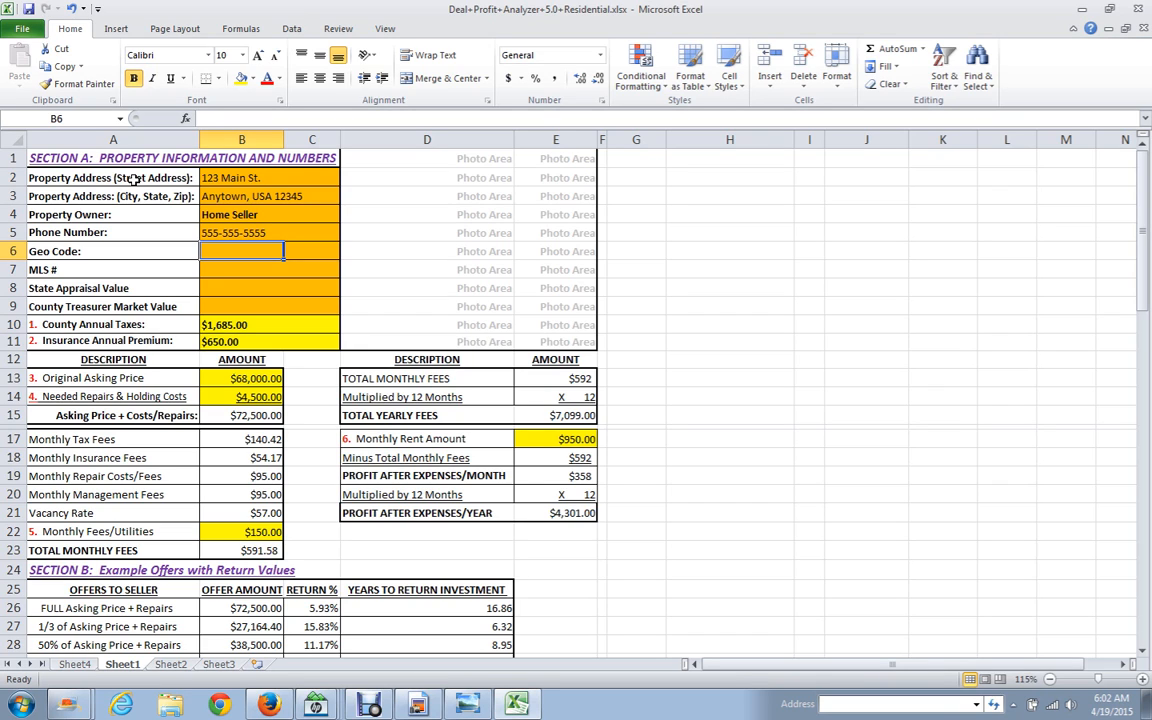
Enter 12345 for both the geo code and the MLS # in the property information
text(12345)
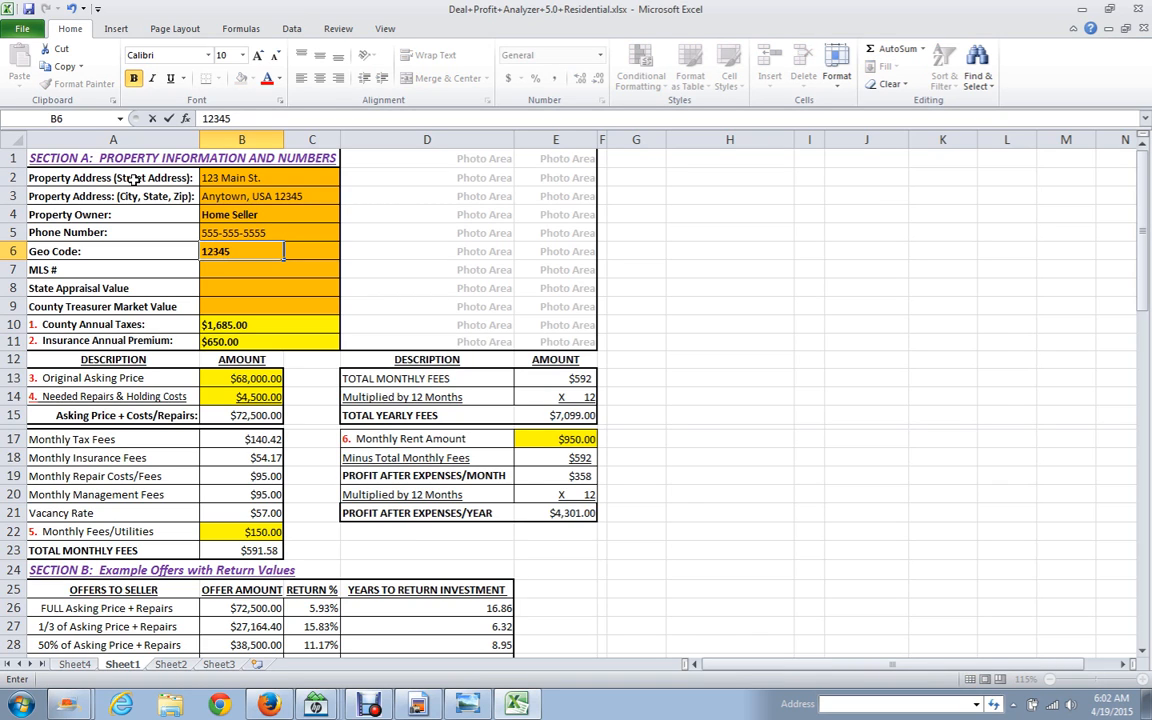
key(Return)
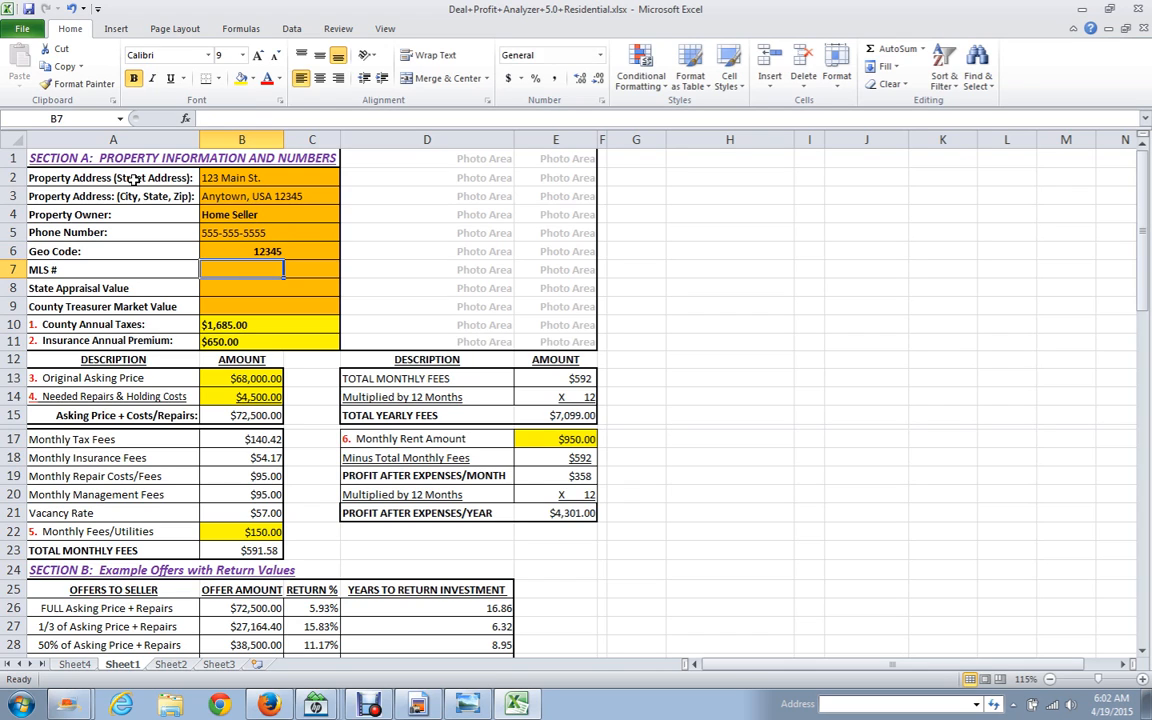
text(12345)
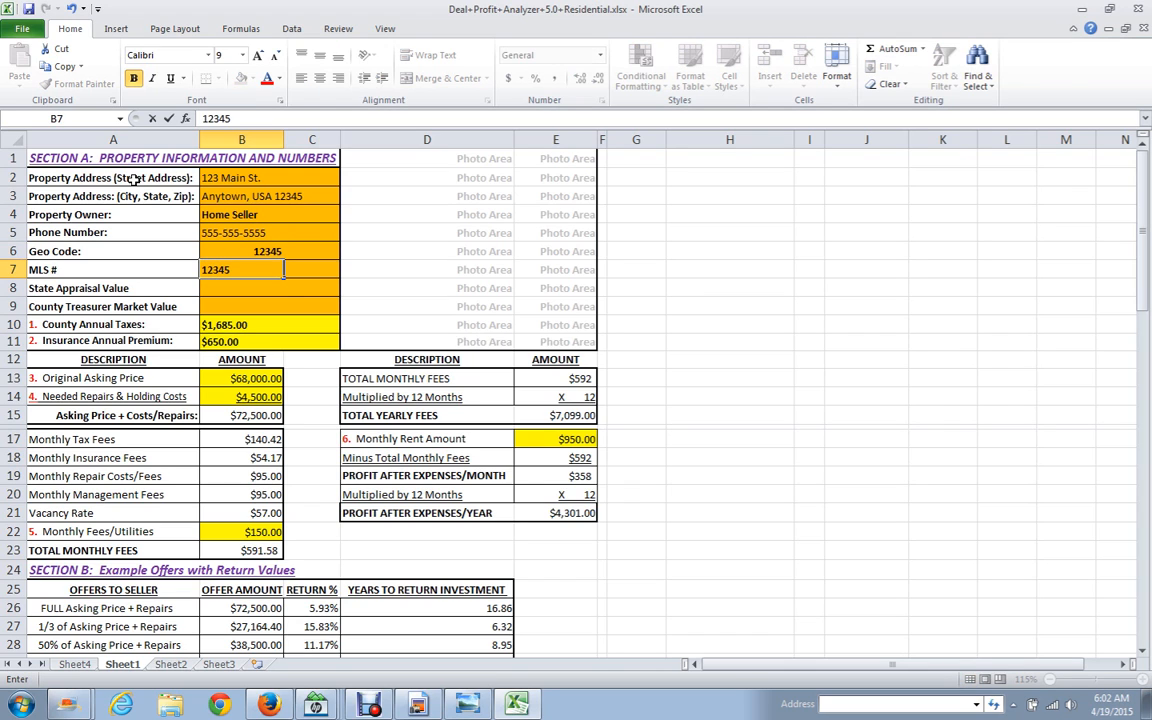
key(Return)
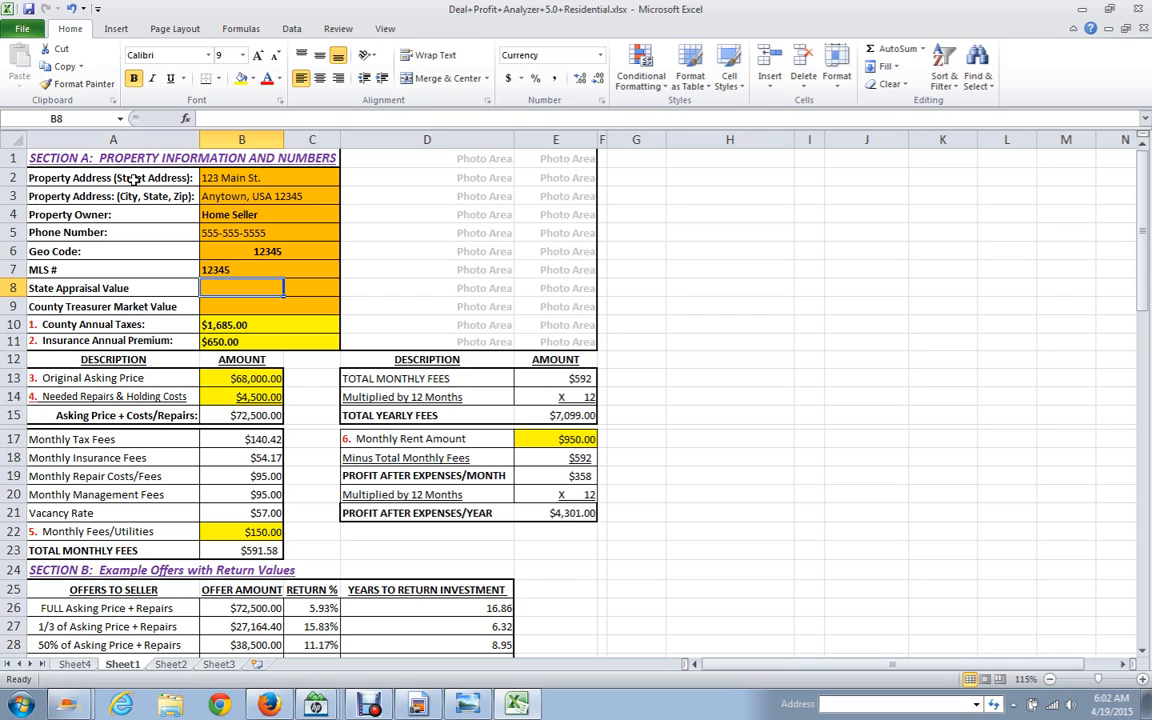
Set the state appraisal value to 125000 and the county treasurer market value to 120000
text(125)
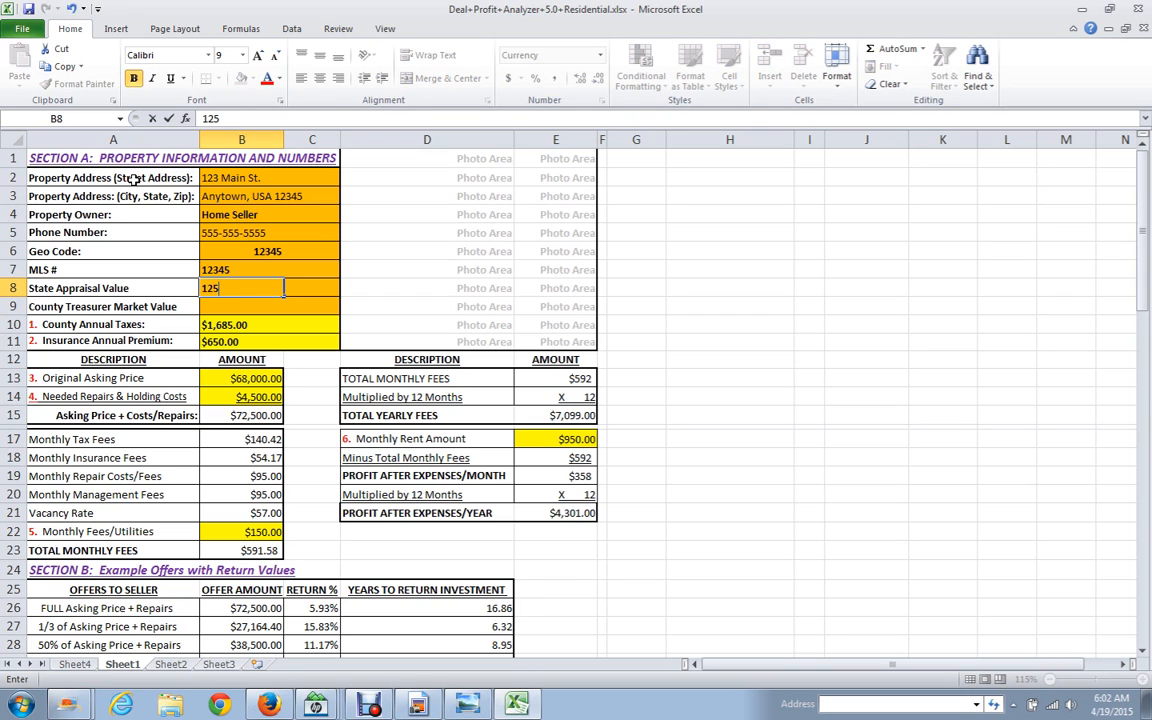
text(,000)
key(Return)
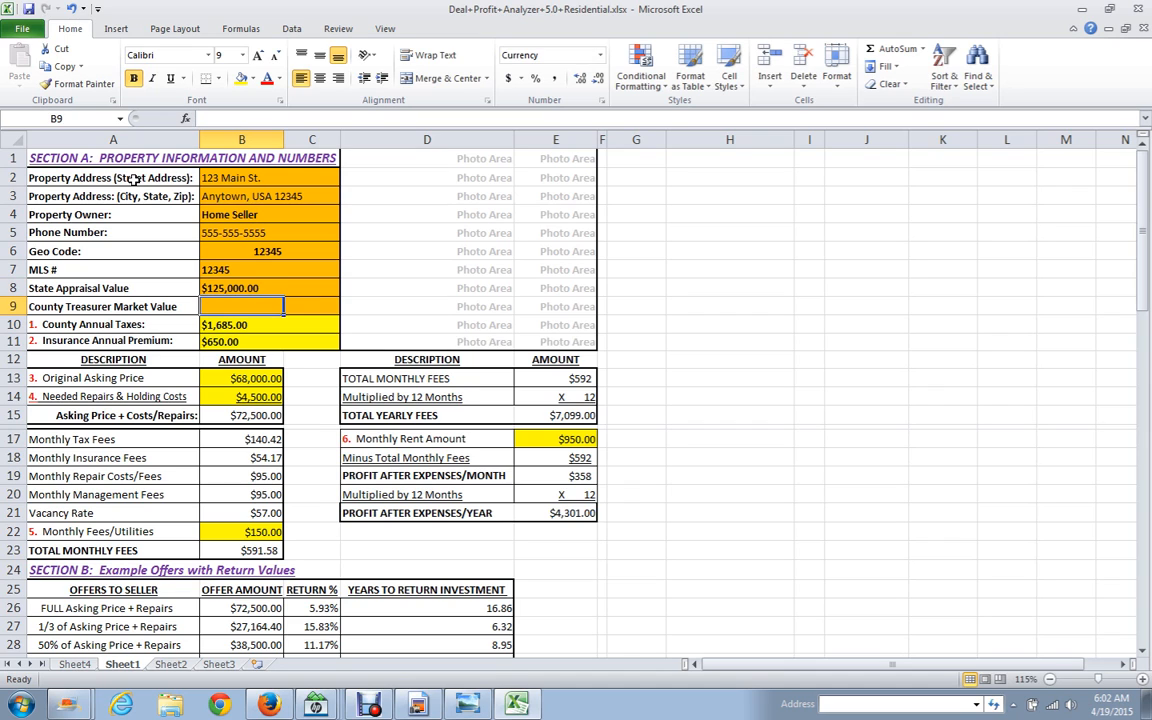
text(120)
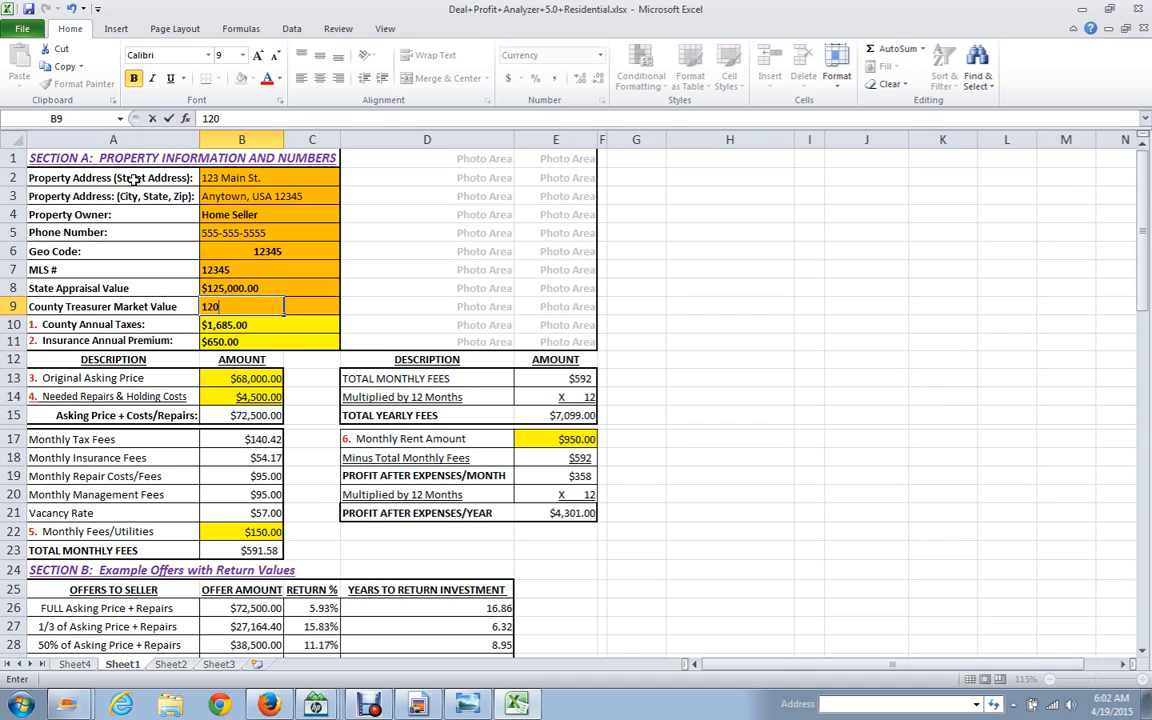
text(,0000)
key(Return)
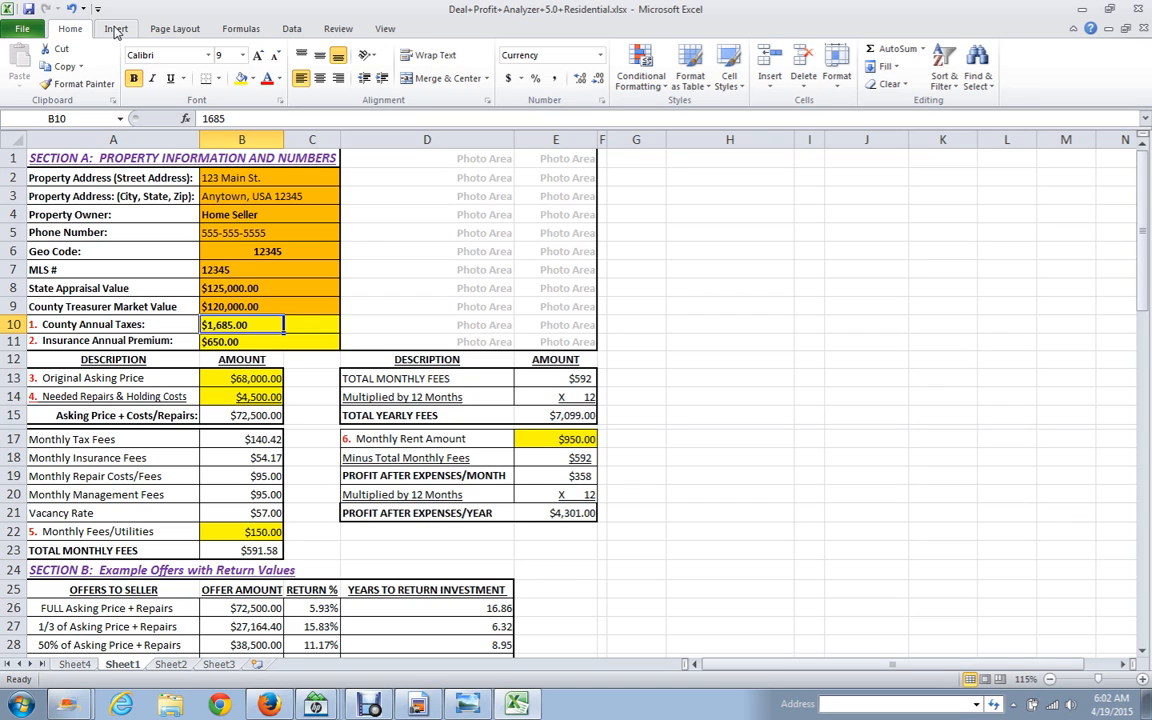
Insert the house picture 105_4863 from the Desktop folder into the worksheet
click(116, 30)
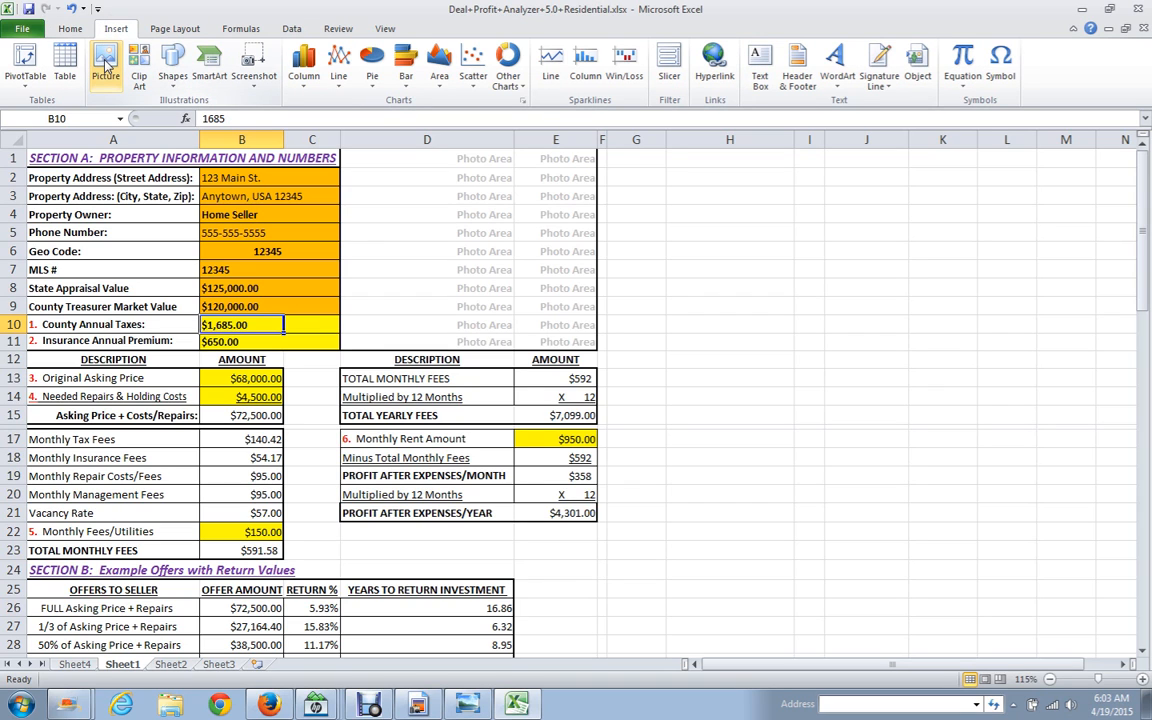
click(107, 64)
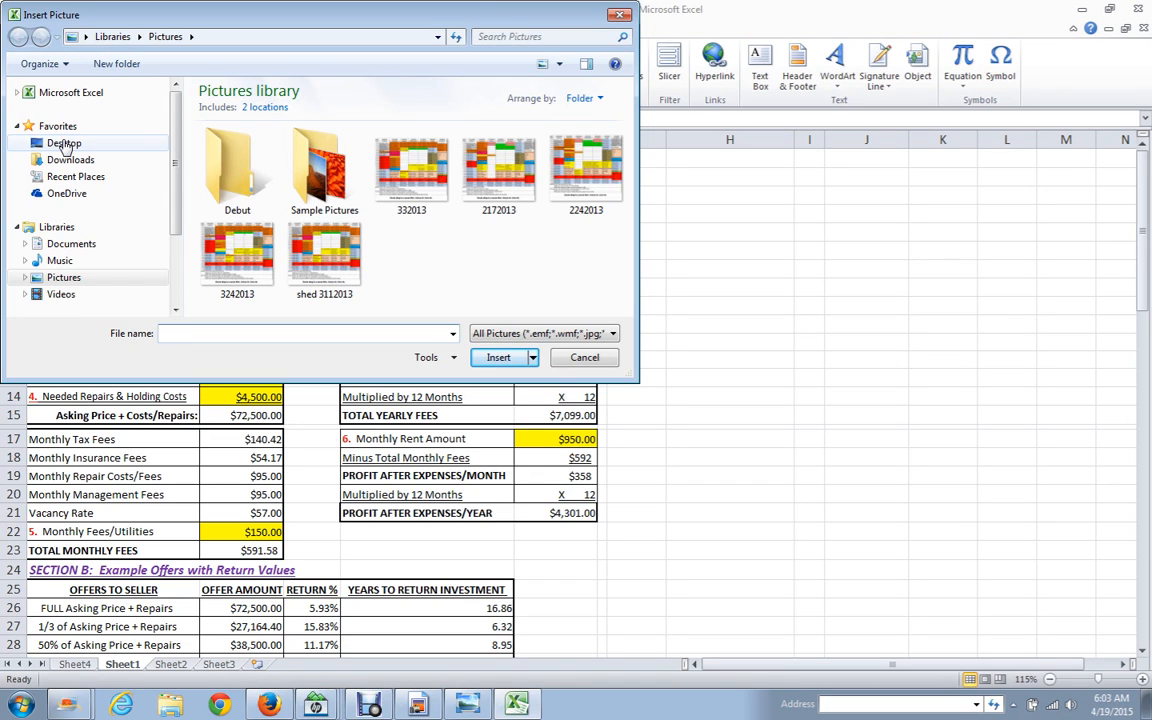
scroll(63, 146, down, 3)
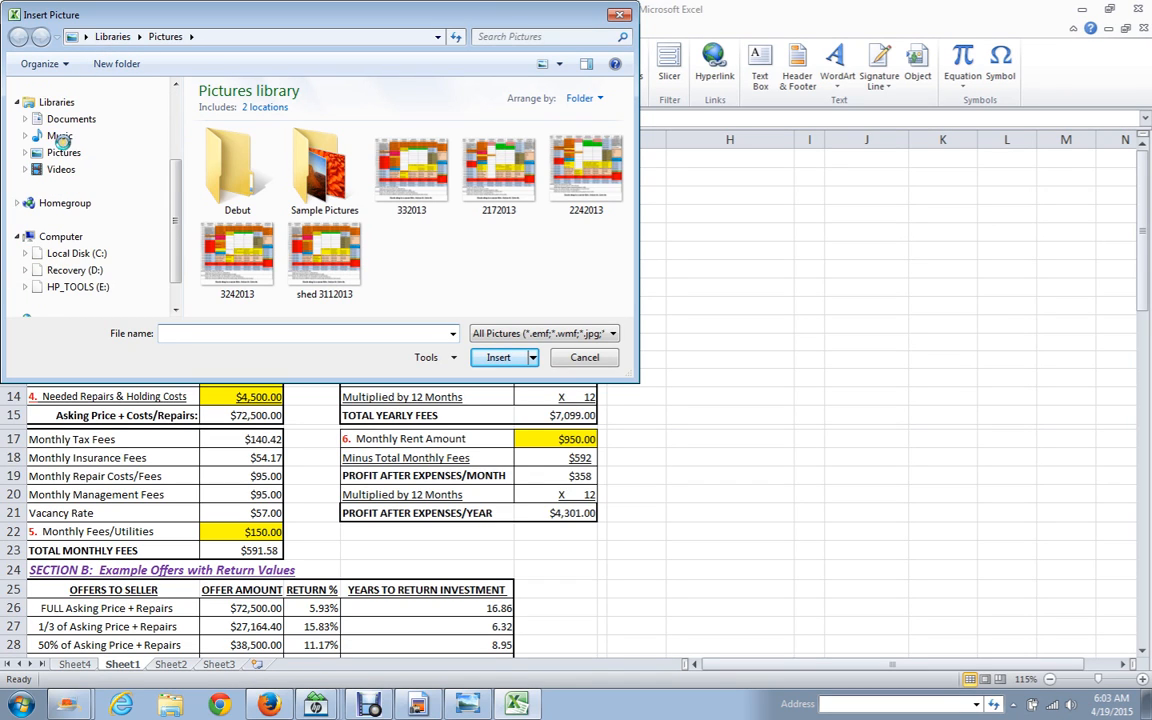
scroll(63, 146, up, 3)
click(63, 143)
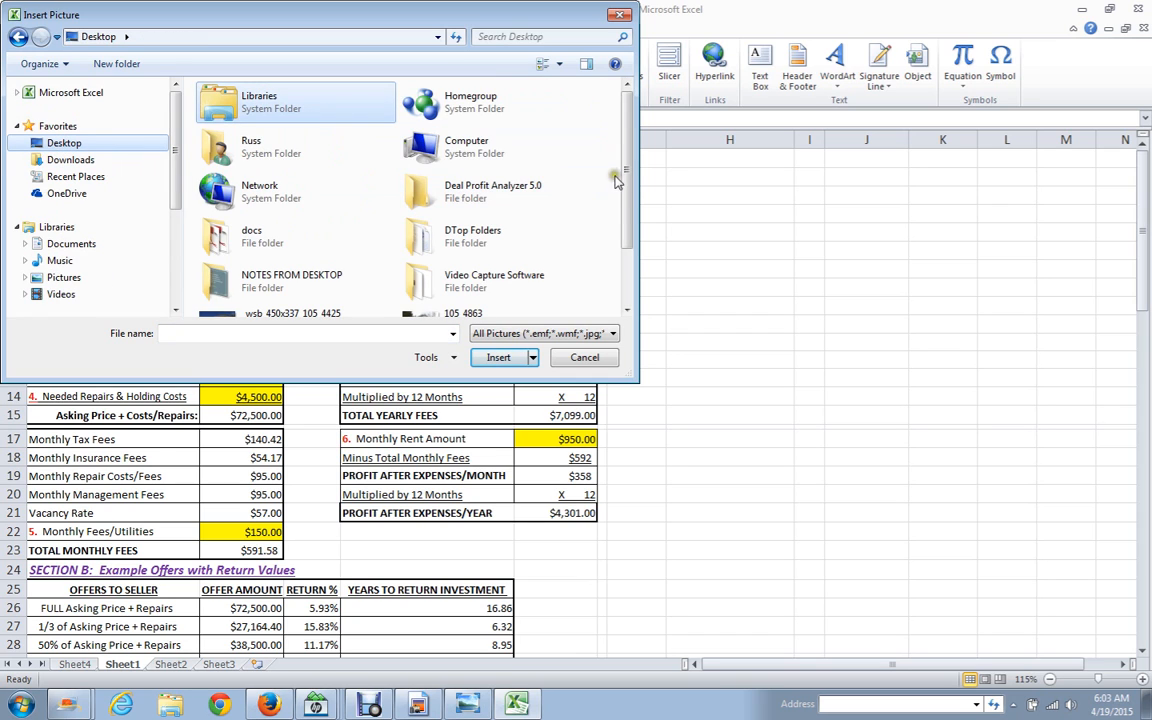
drag(627, 198, 627, 251)
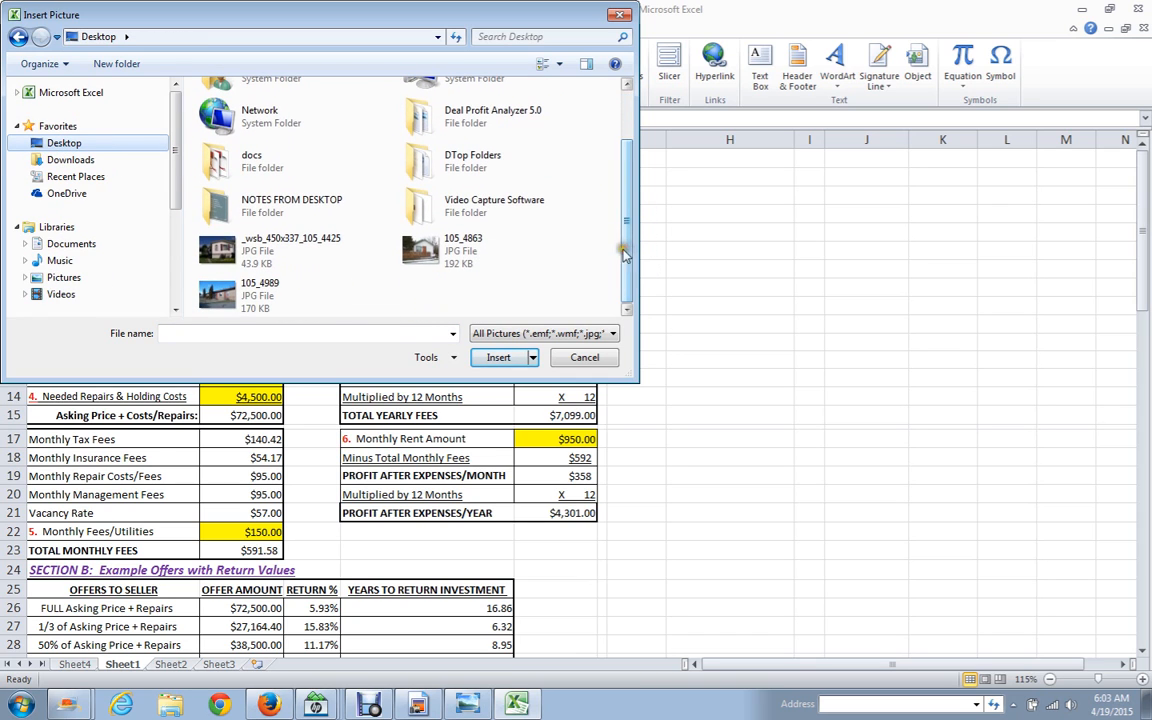
click(437, 258)
double_click(437, 260)
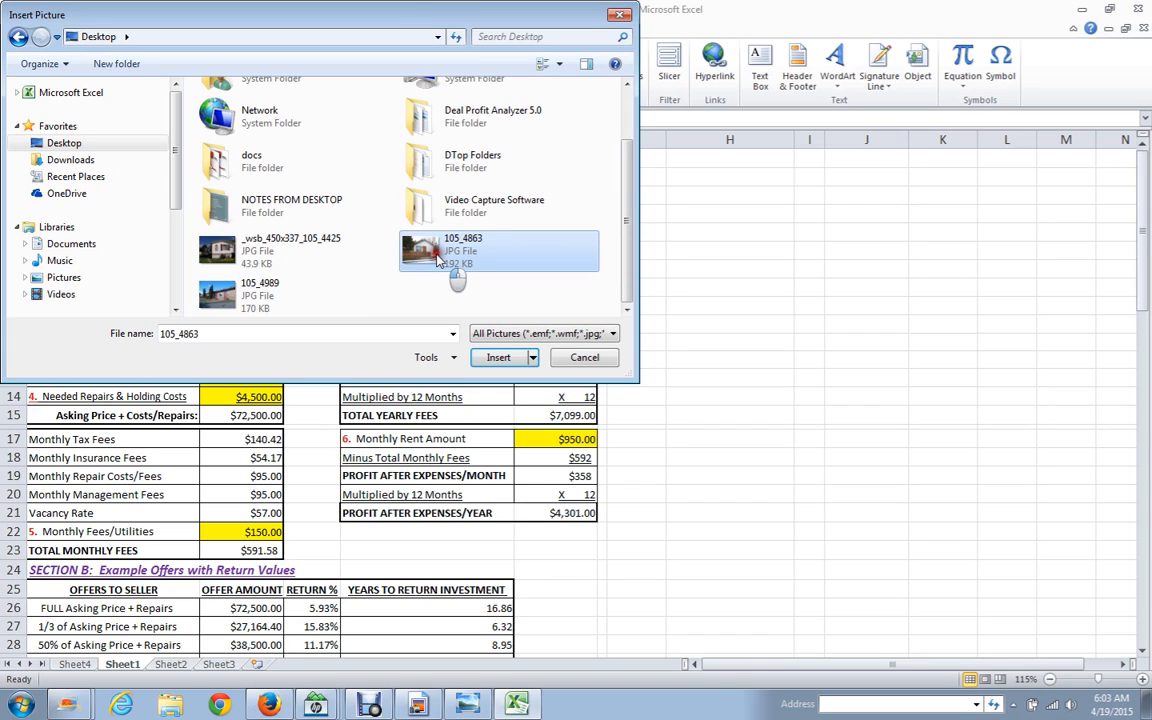
click(503, 357)
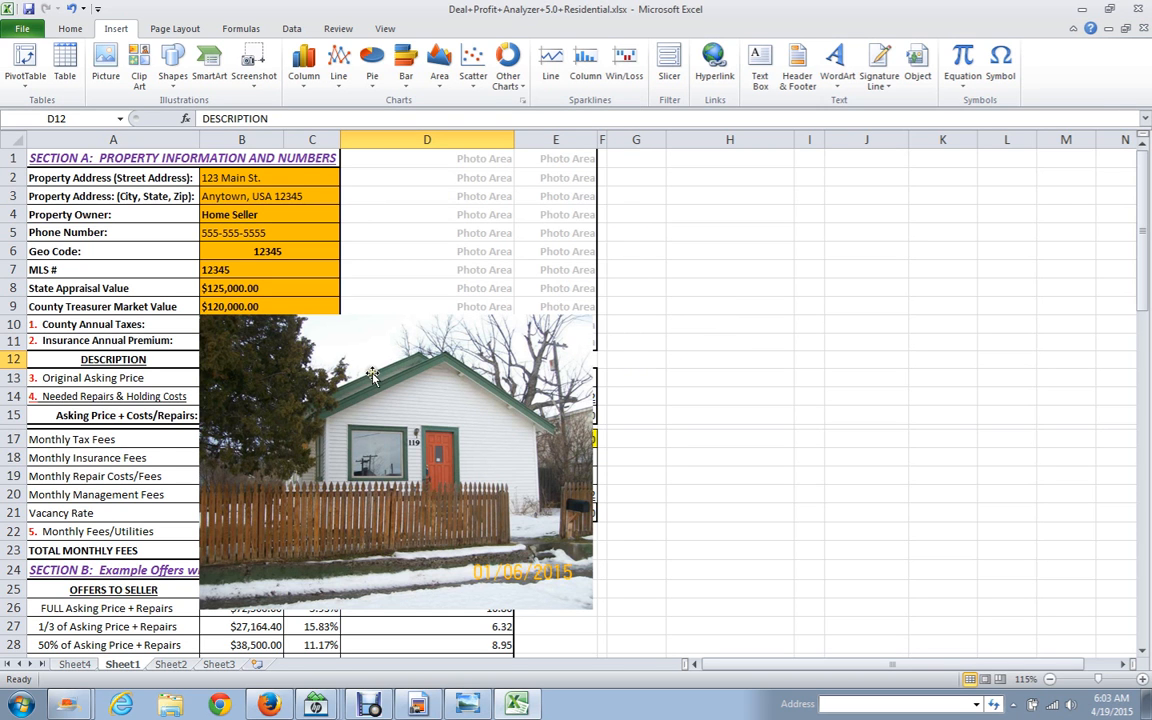
Move the house picture to the Photo Area beside the property information and shrink it to fit columns D and E down to about row 11
click(350, 393)
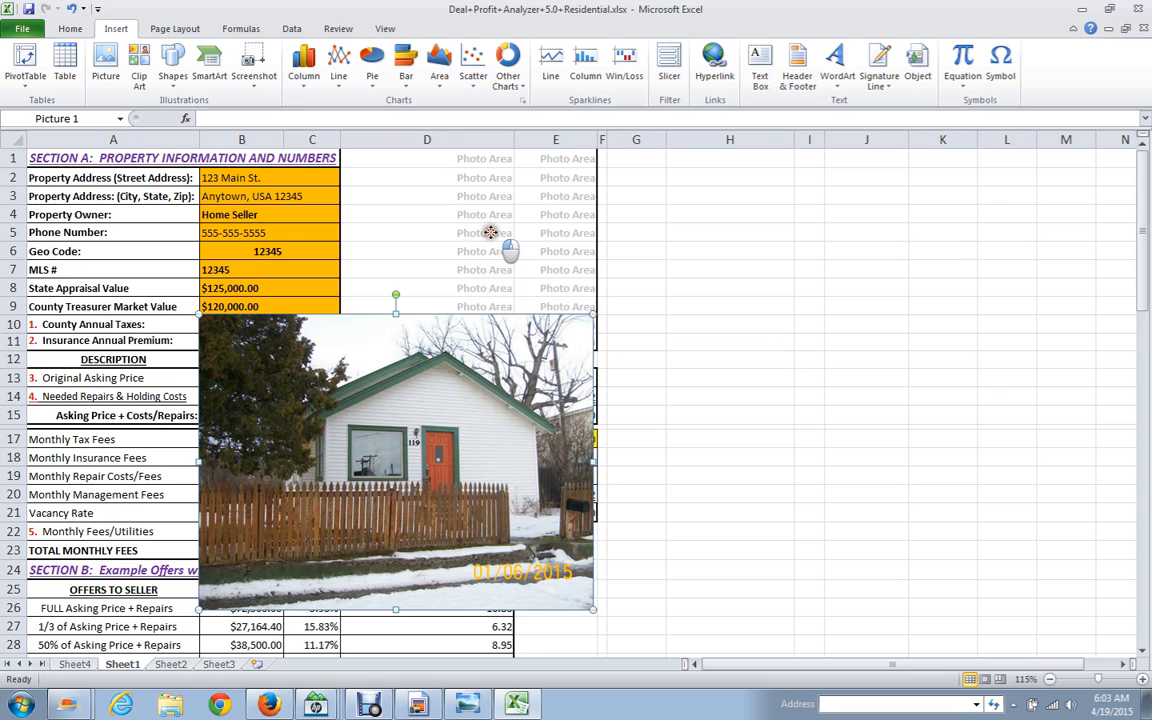
drag(490, 232, 490, 232)
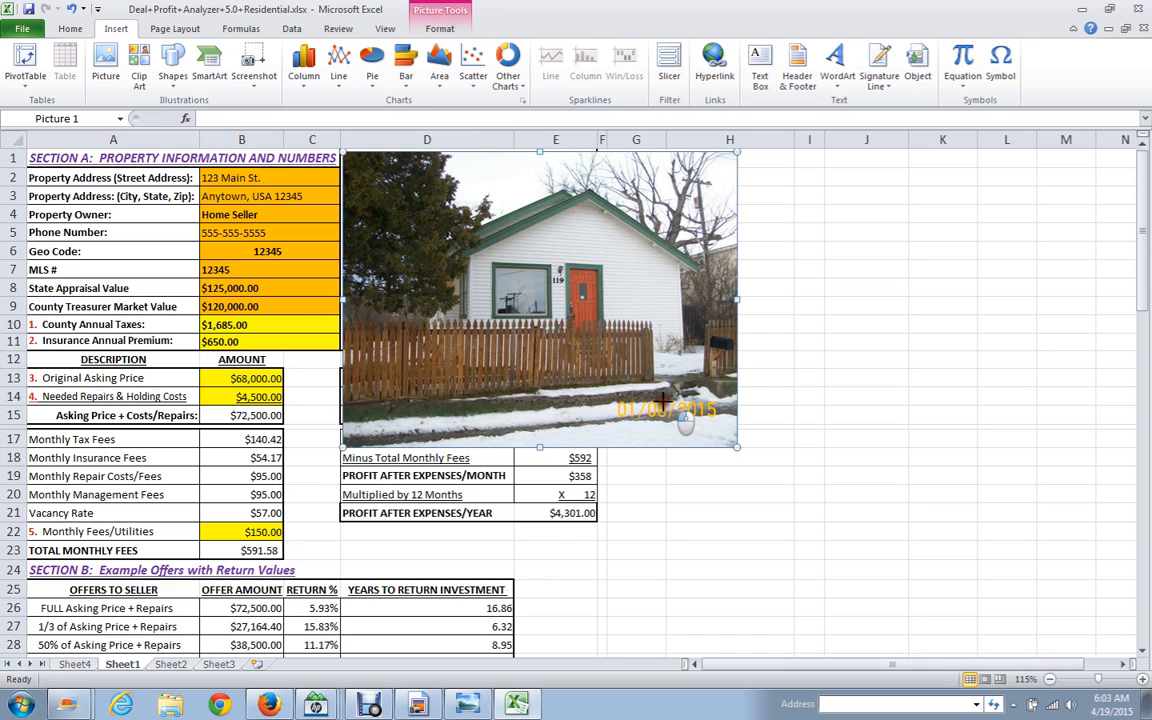
drag(609, 348, 581, 340)
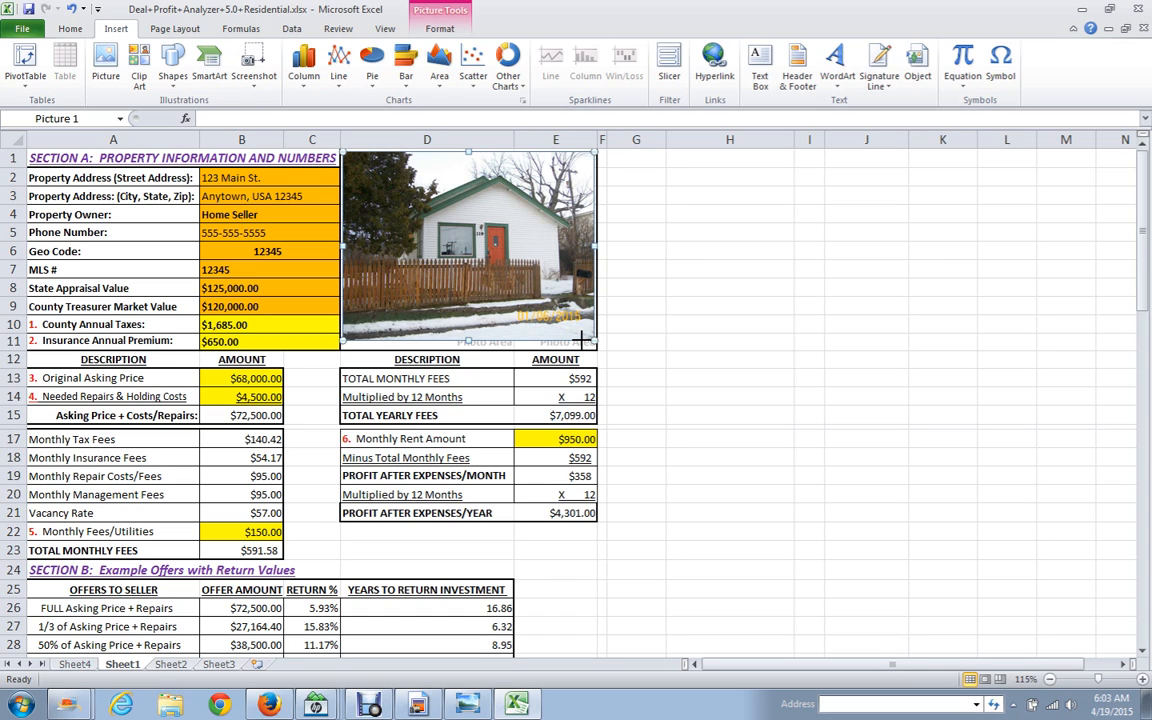
Deselect the house picture and review the Section B offer returns and all Section C rates of return tables down to row 92
click(652, 325)
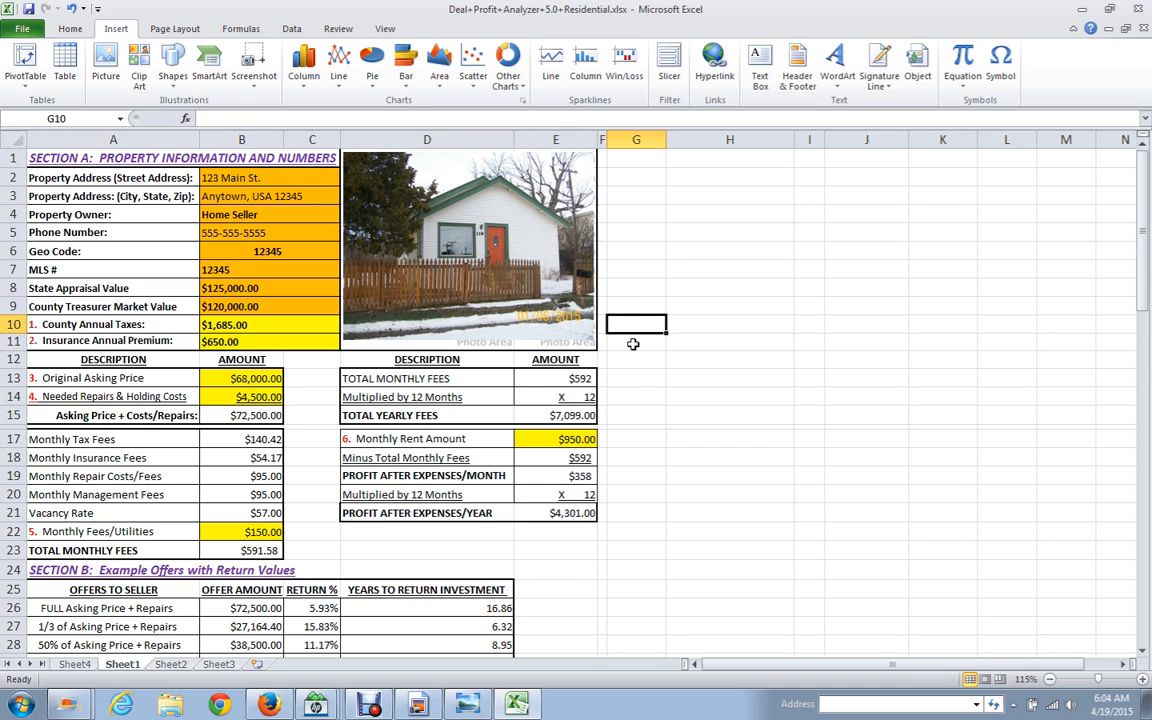
scroll(552, 328, down, 2)
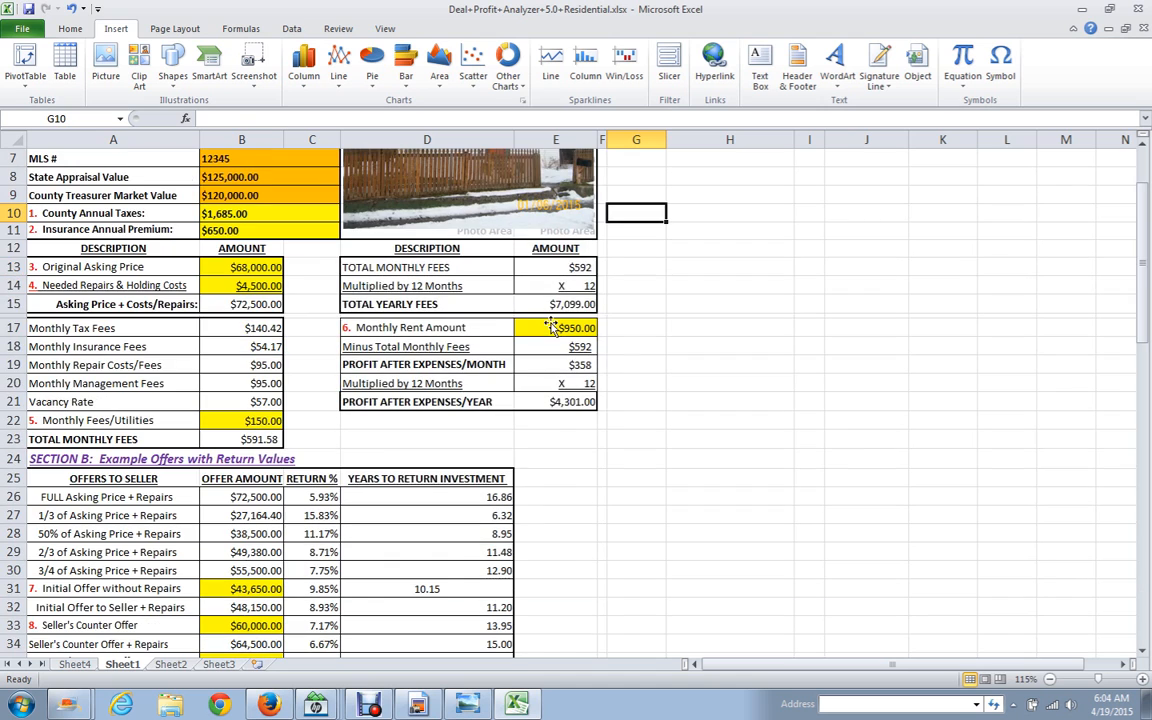
scroll(550, 322, down, 2)
scroll(550, 320, down, 2)
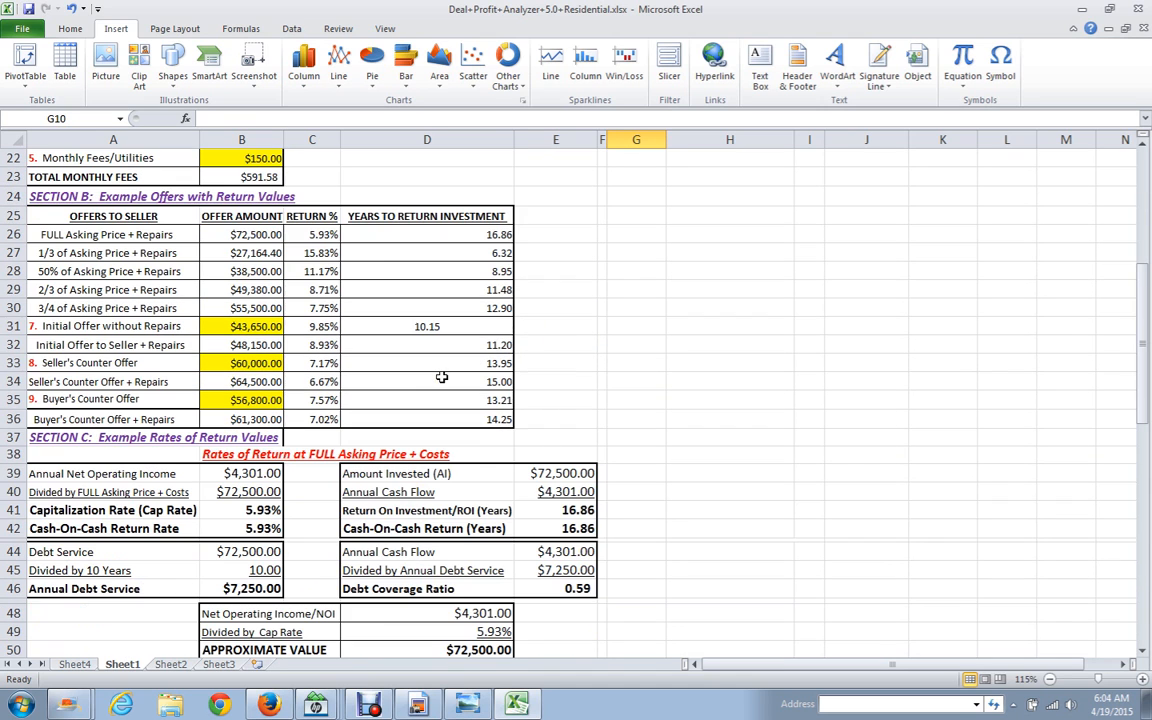
scroll(442, 376, down, 1)
scroll(368, 376, down, 2)
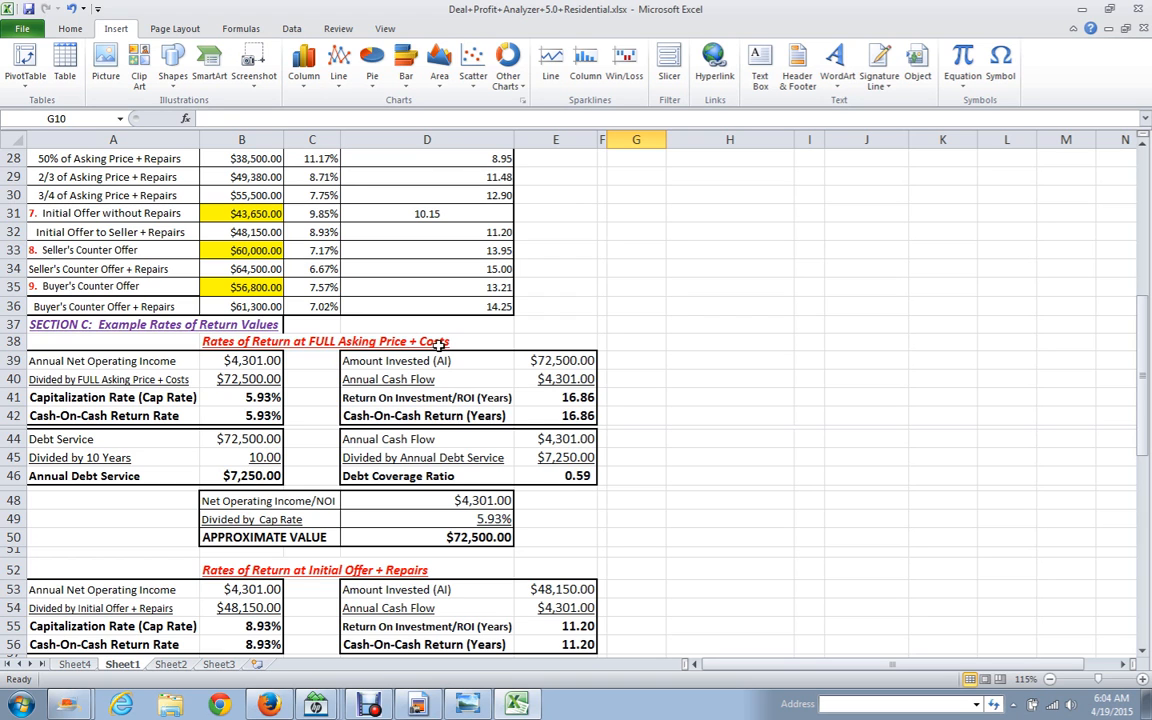
scroll(440, 343, down, 3)
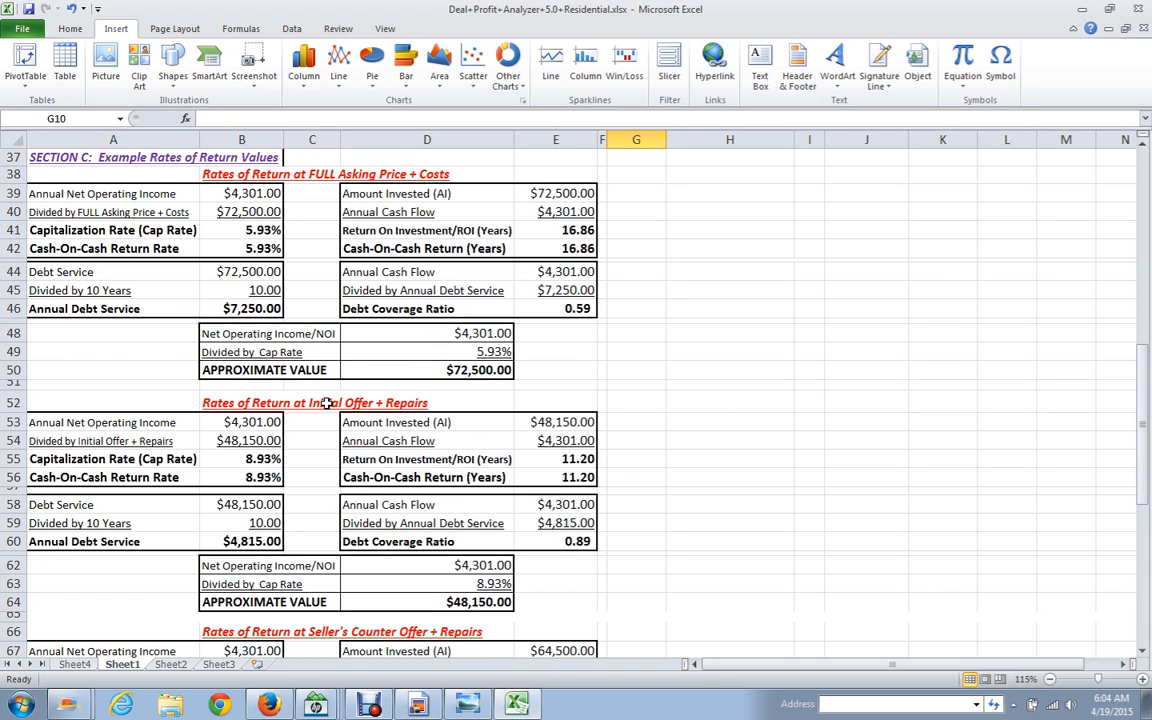
scroll(355, 366, down, 3)
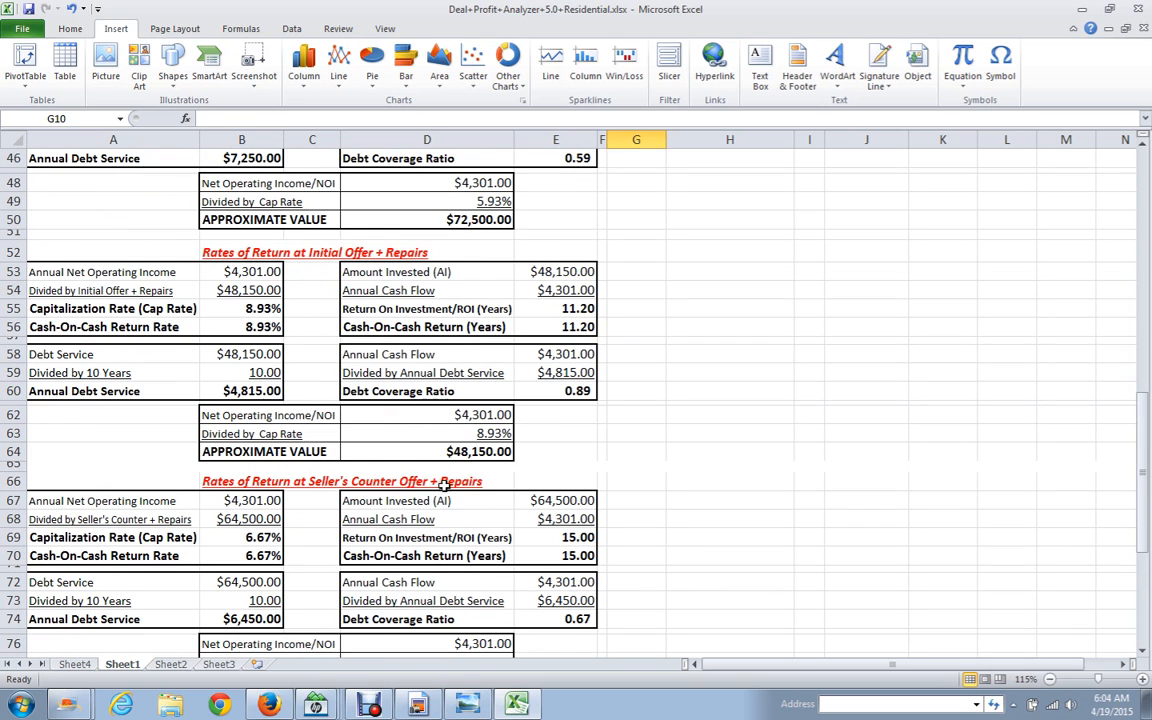
scroll(440, 484, down, 3)
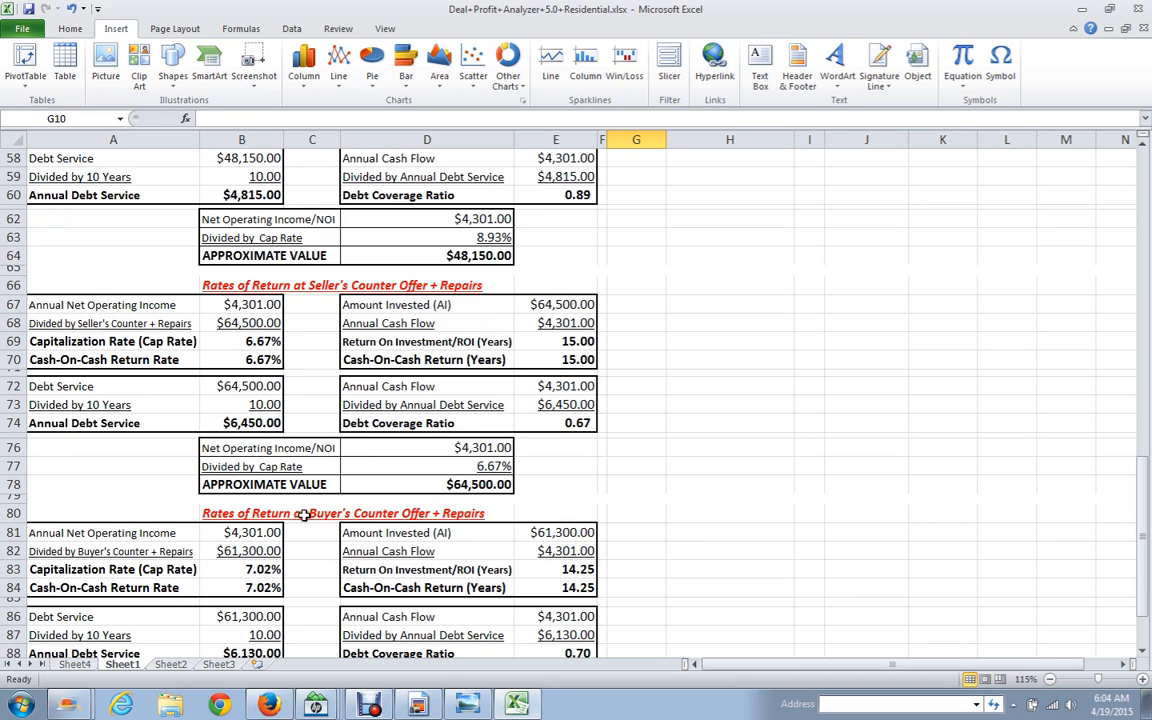
scroll(445, 512, down, 3)
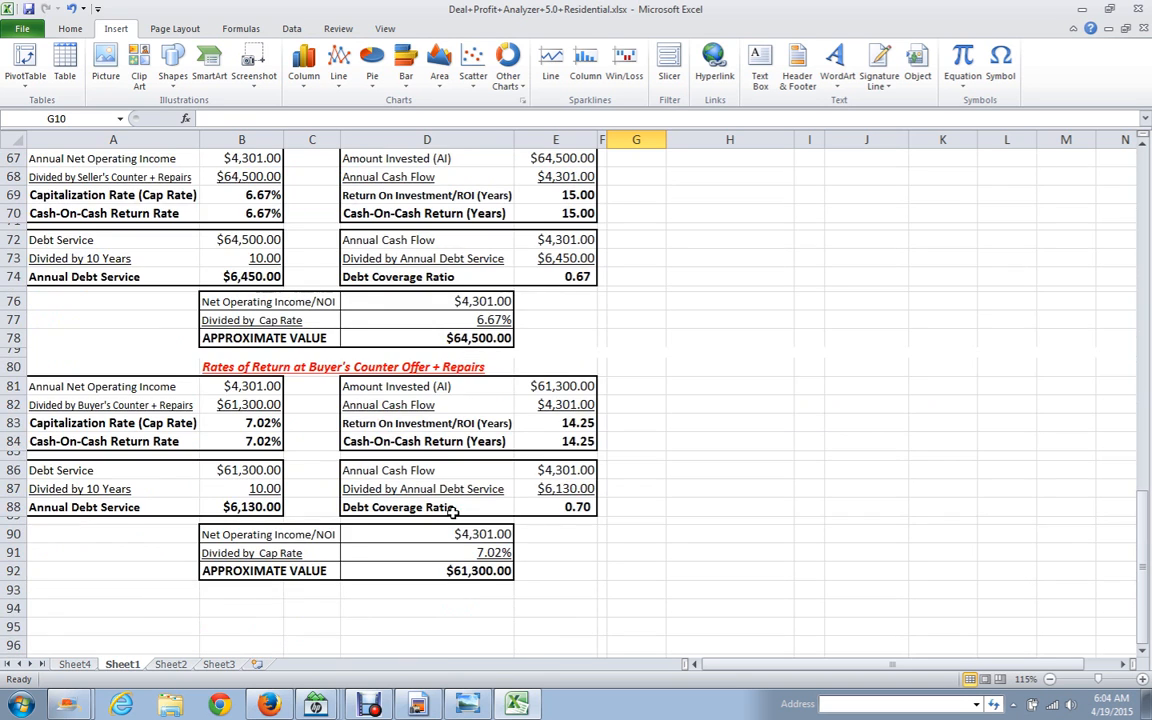
Re-examine the Section C debt coverage ratios and approximate values, from the full asking price tables through the buyer's counter offer tables
scroll(452, 511, up, 1)
scroll(453, 512, up, 8)
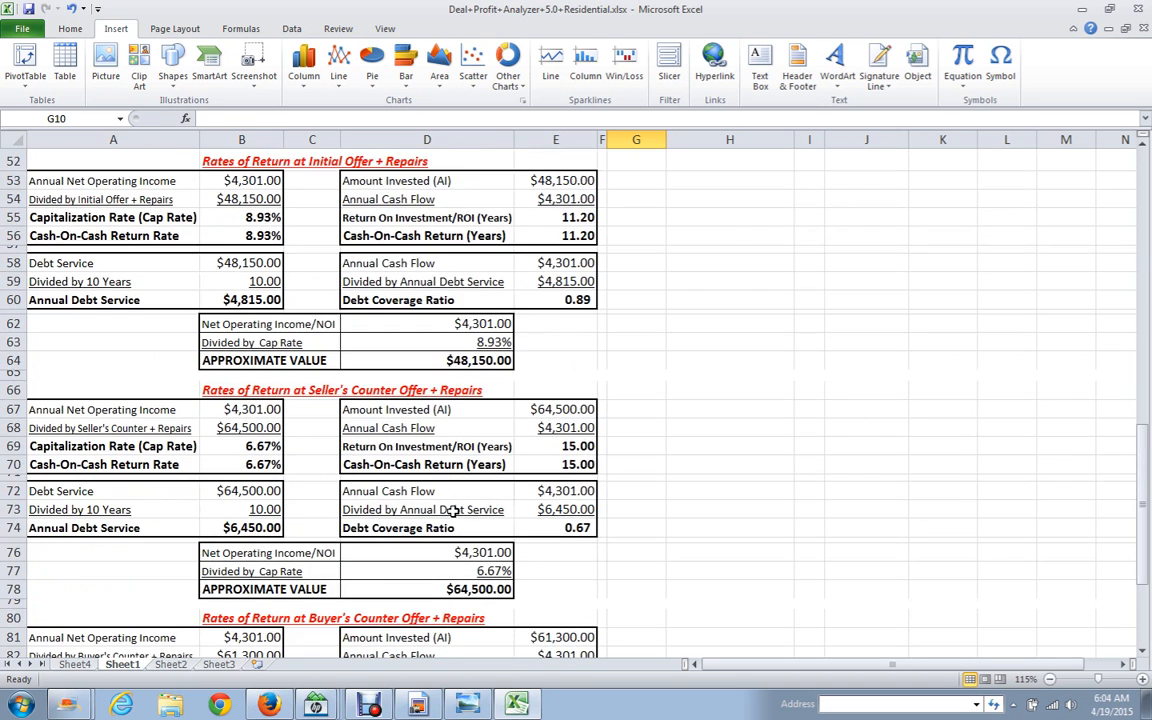
scroll(453, 512, up, 1)
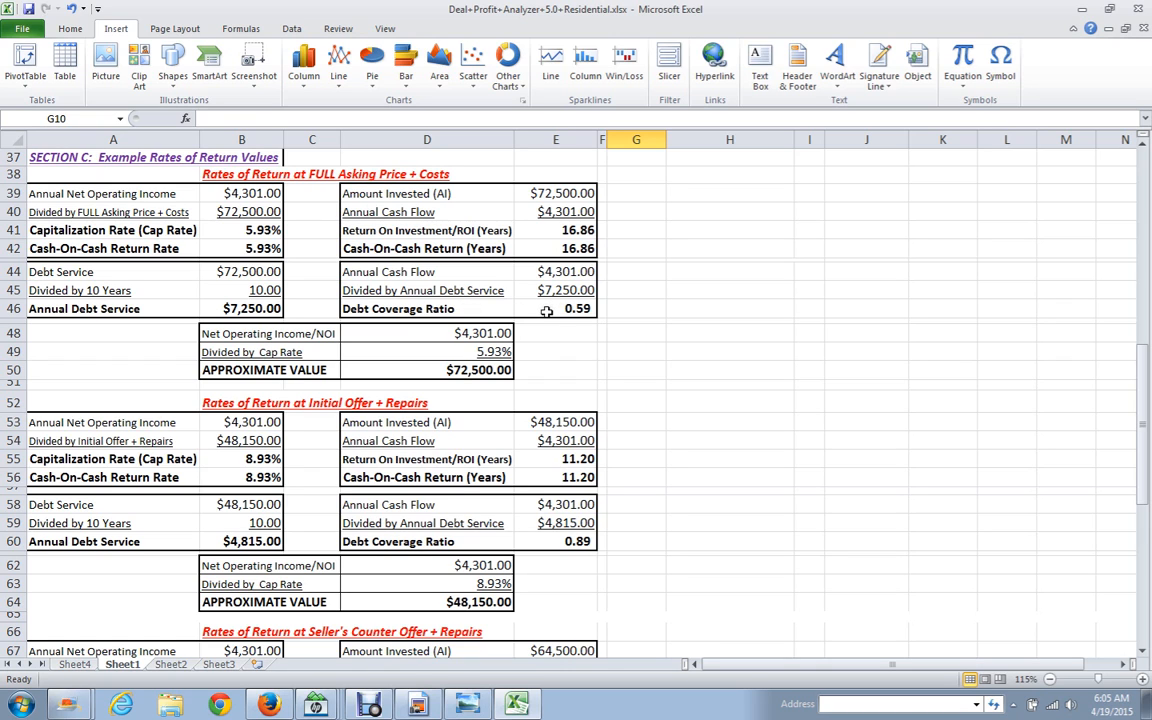
scroll(547, 311, down, 1)
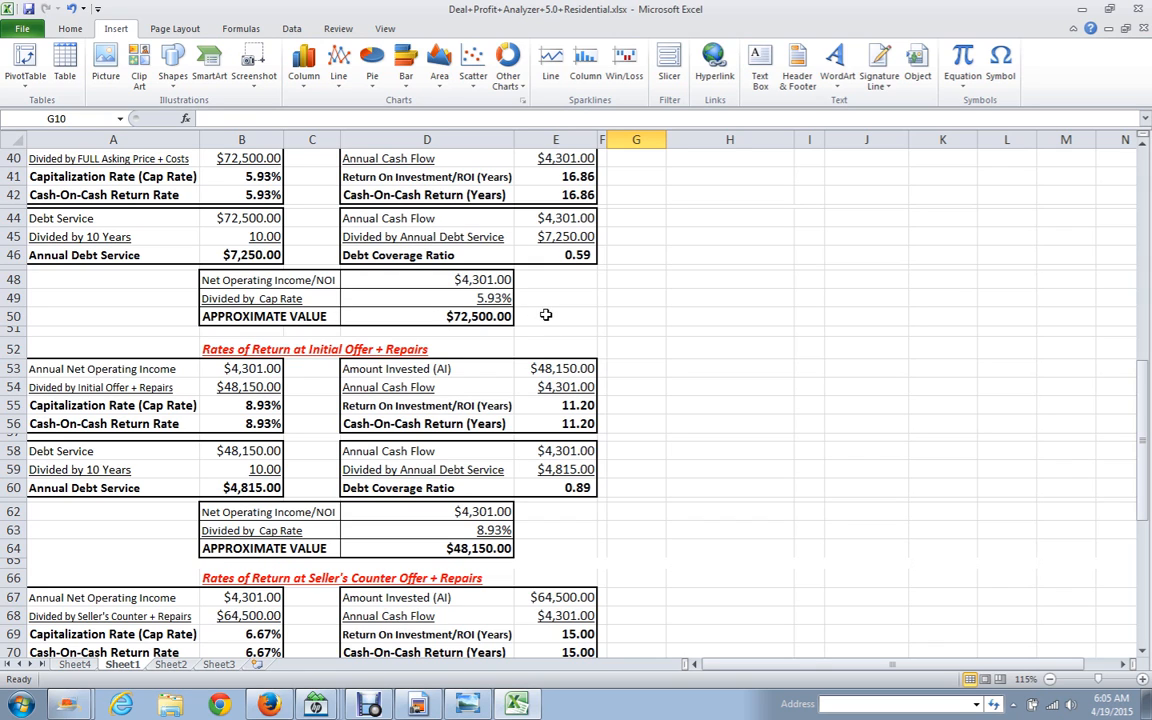
scroll(543, 315, down, 1)
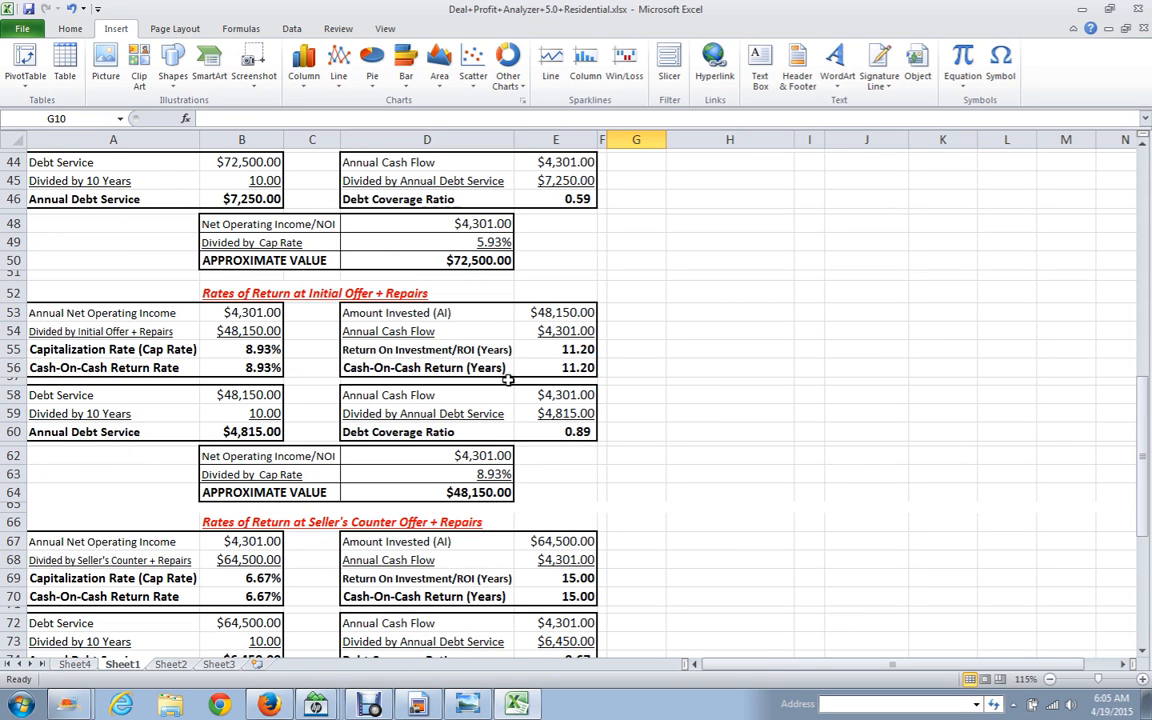
scroll(509, 377, down, 6)
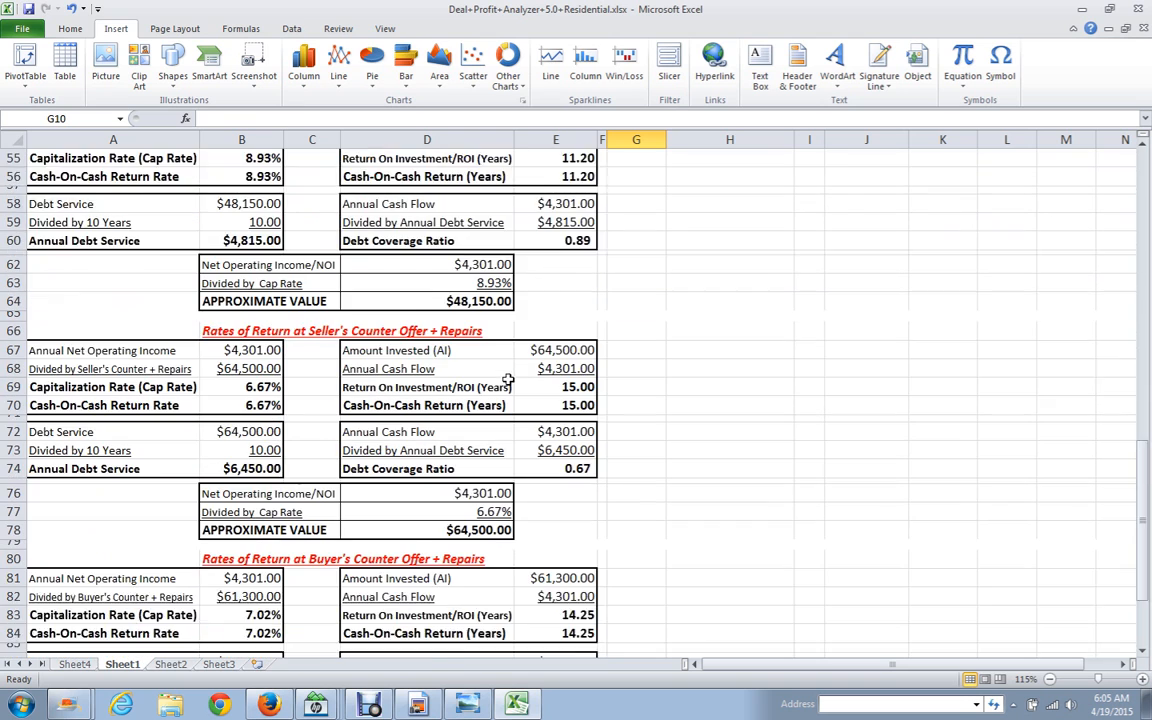
scroll(509, 377, down, 2)
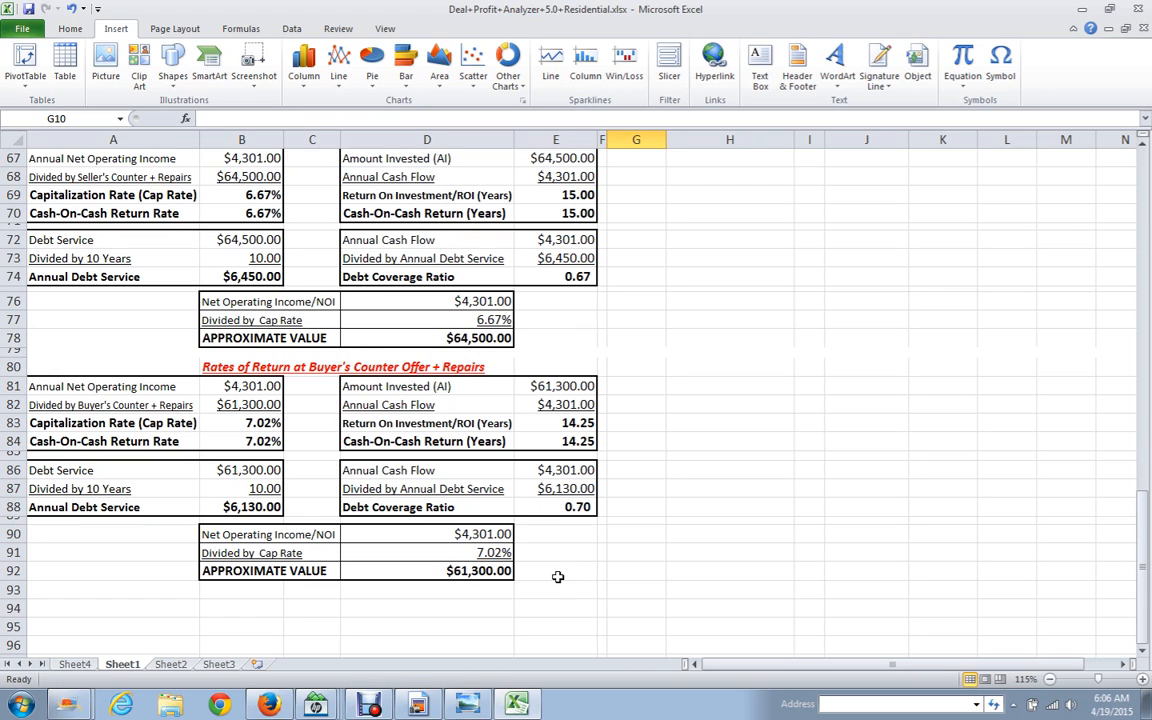
Switch to Windows Photo Viewer to show the Deal Profit Analyzer cover image
click(465, 705)
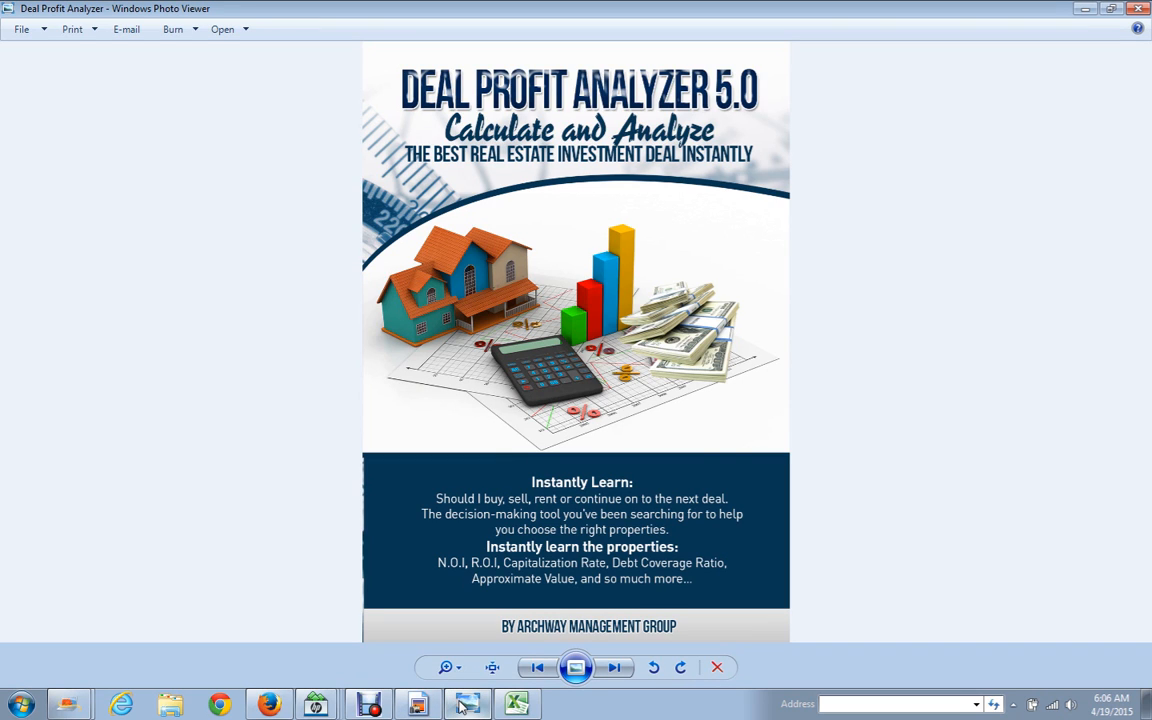